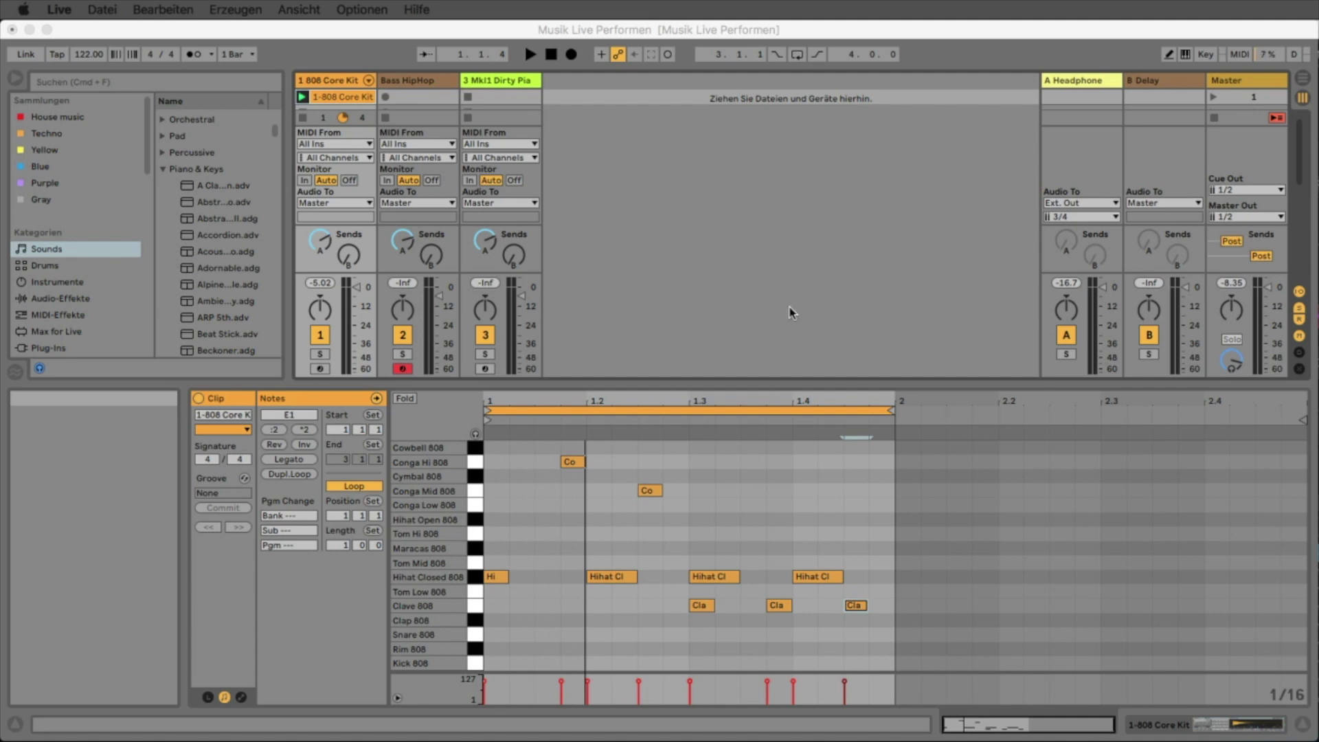
- Toggle the Link switch's visibility in Live's Link/MIDI preferences off and back to Zeigen, and close the preferences
{"action": "left_click", "coordinate": [791, 308]}
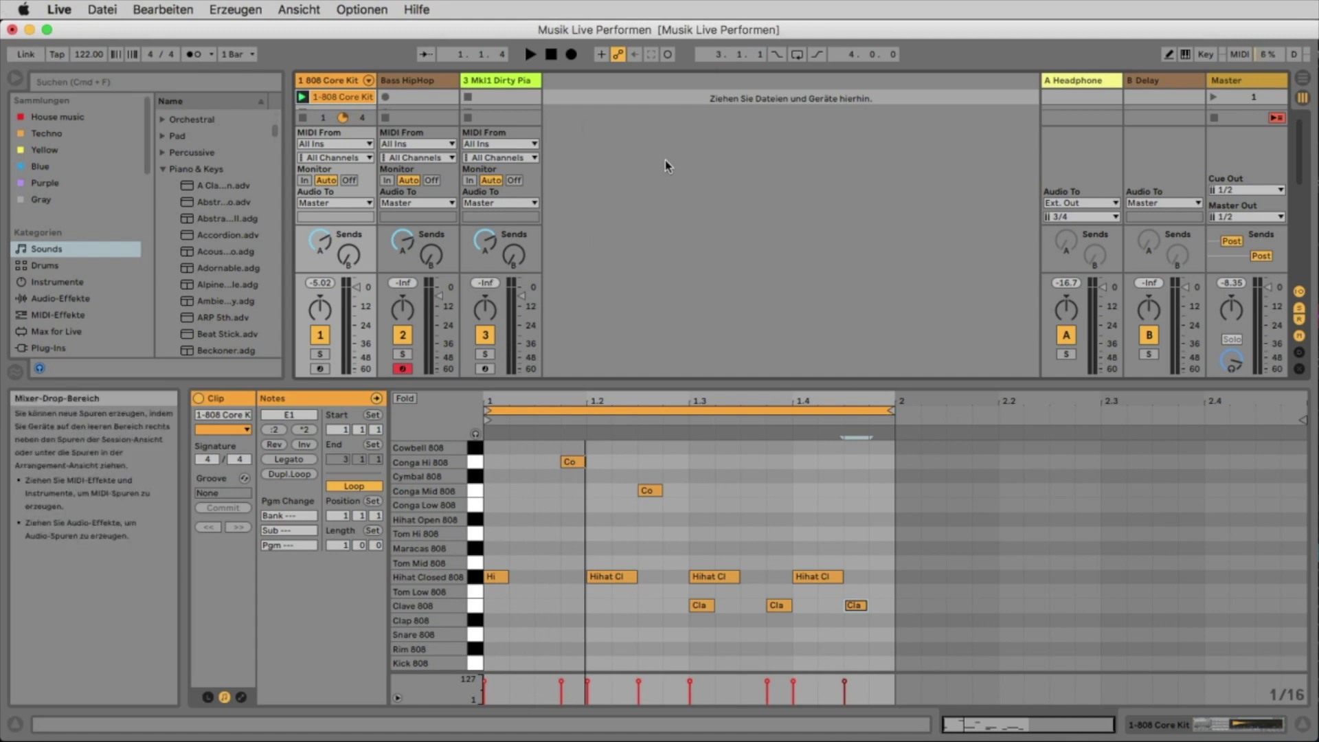
{"action": "left_click", "coordinate": [59, 9]}
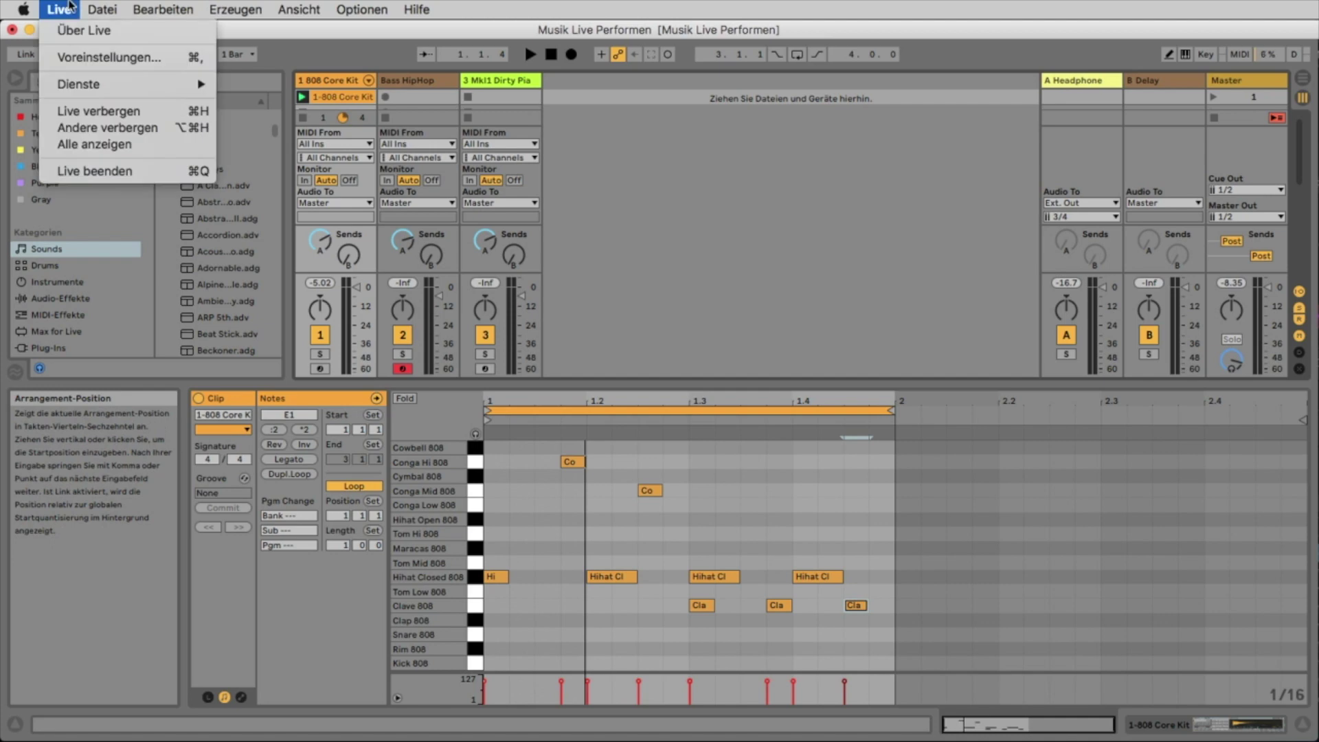
{"action": "left_click", "coordinate": [94, 59]}
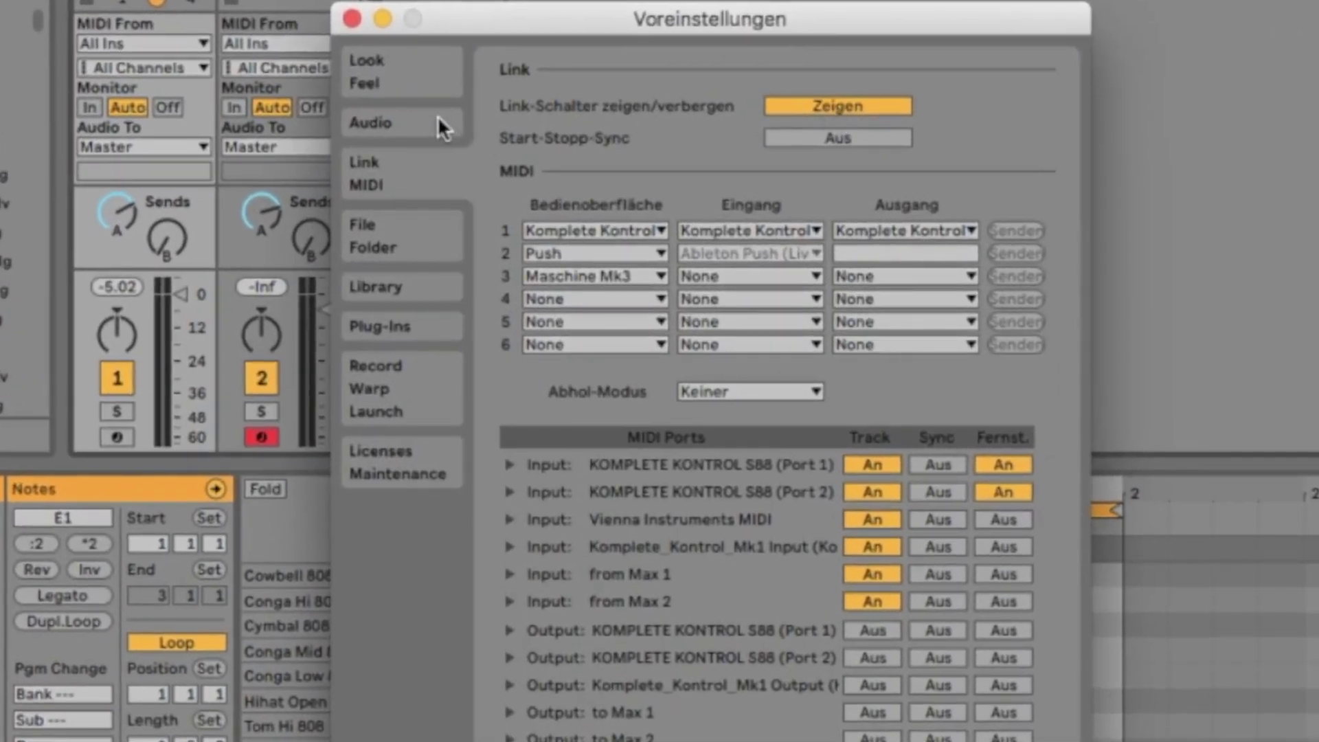
{"action": "left_click", "coordinate": [439, 121]}
{"action": "left_click", "coordinate": [367, 172]}
{"action": "left_click", "coordinate": [874, 105]}
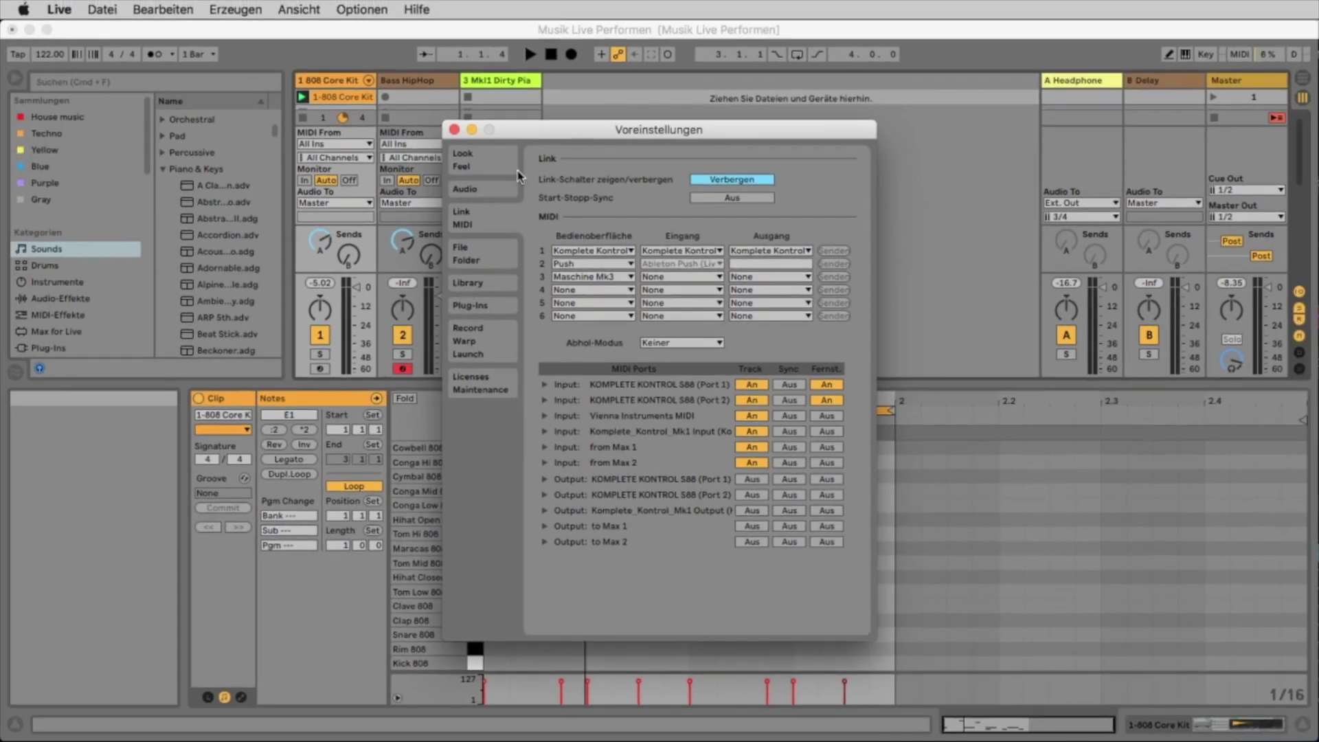
{"action": "left_click", "coordinate": [734, 181]}
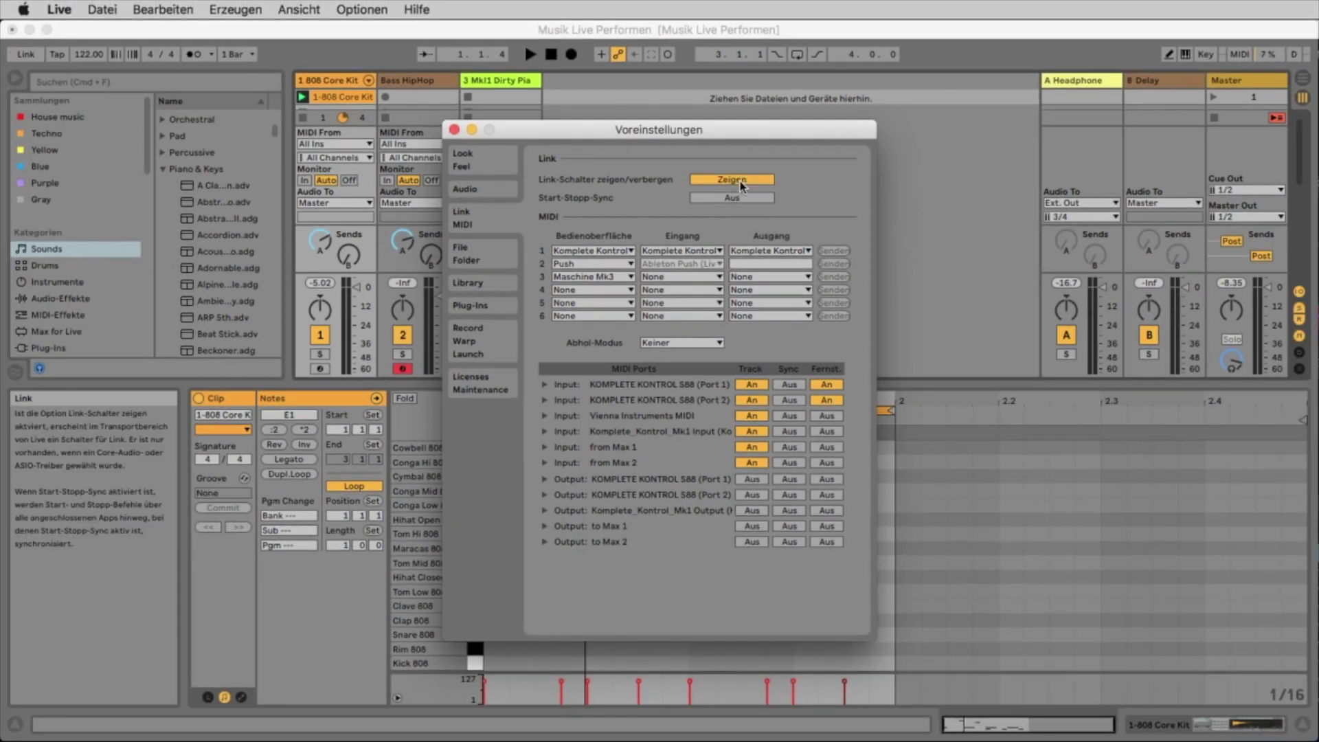
{"action": "left_click", "coordinate": [454, 130]}
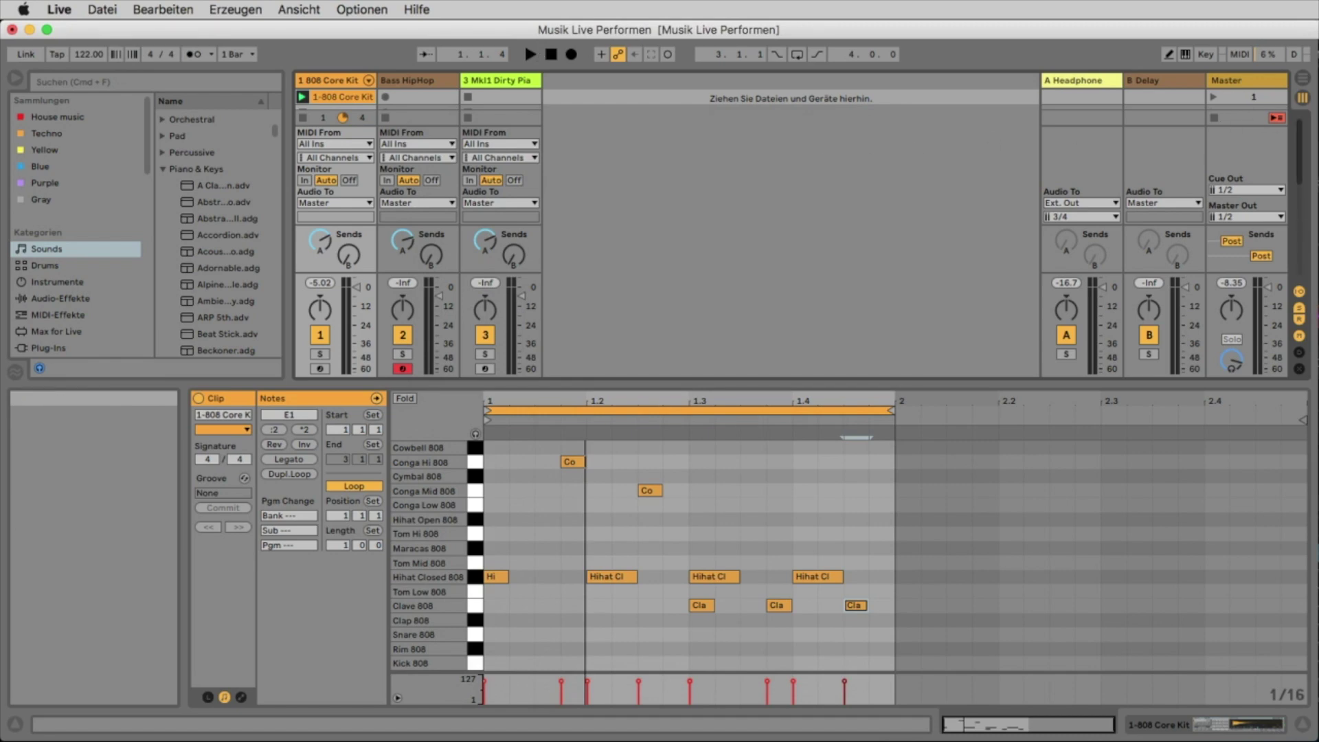
- Check Traktor's master clock section, return to Live and turn on Link in its transport bar
{"action": "key", "text": "super+Tab"}
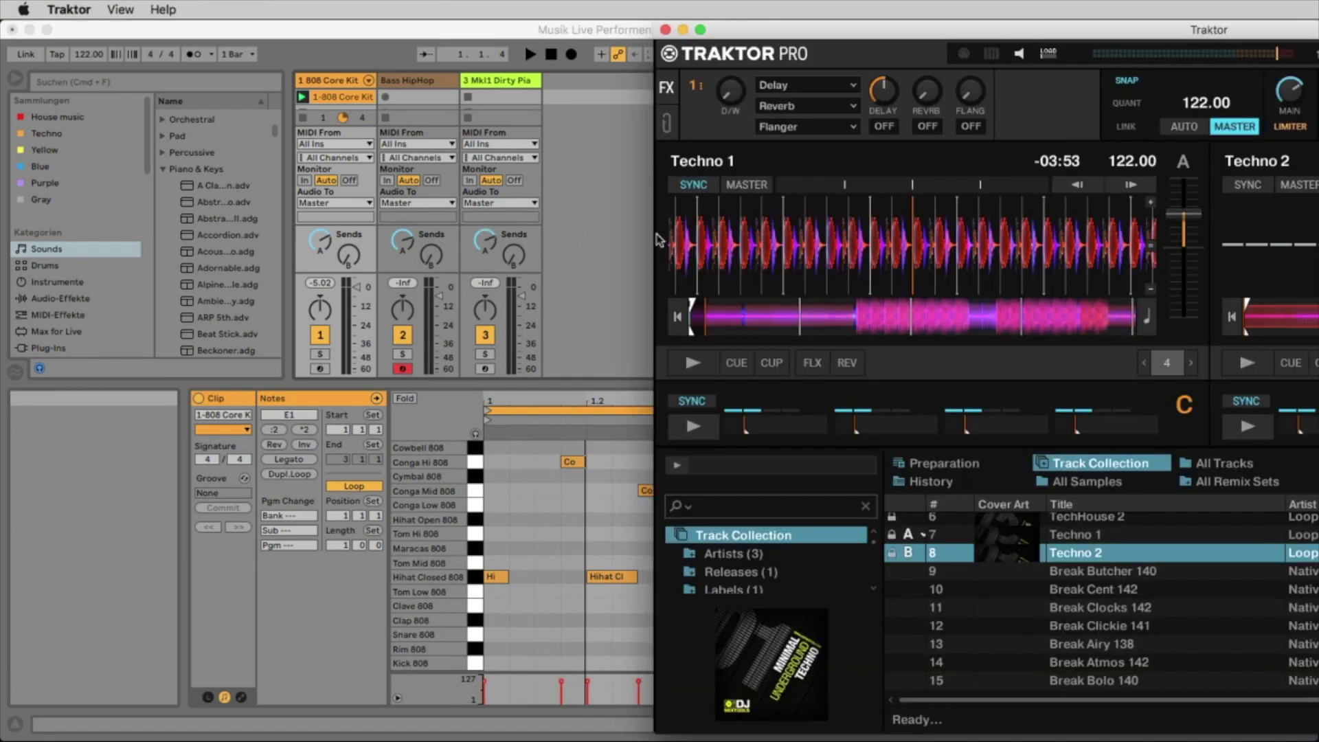
{"action": "key", "text": "super+Tab"}
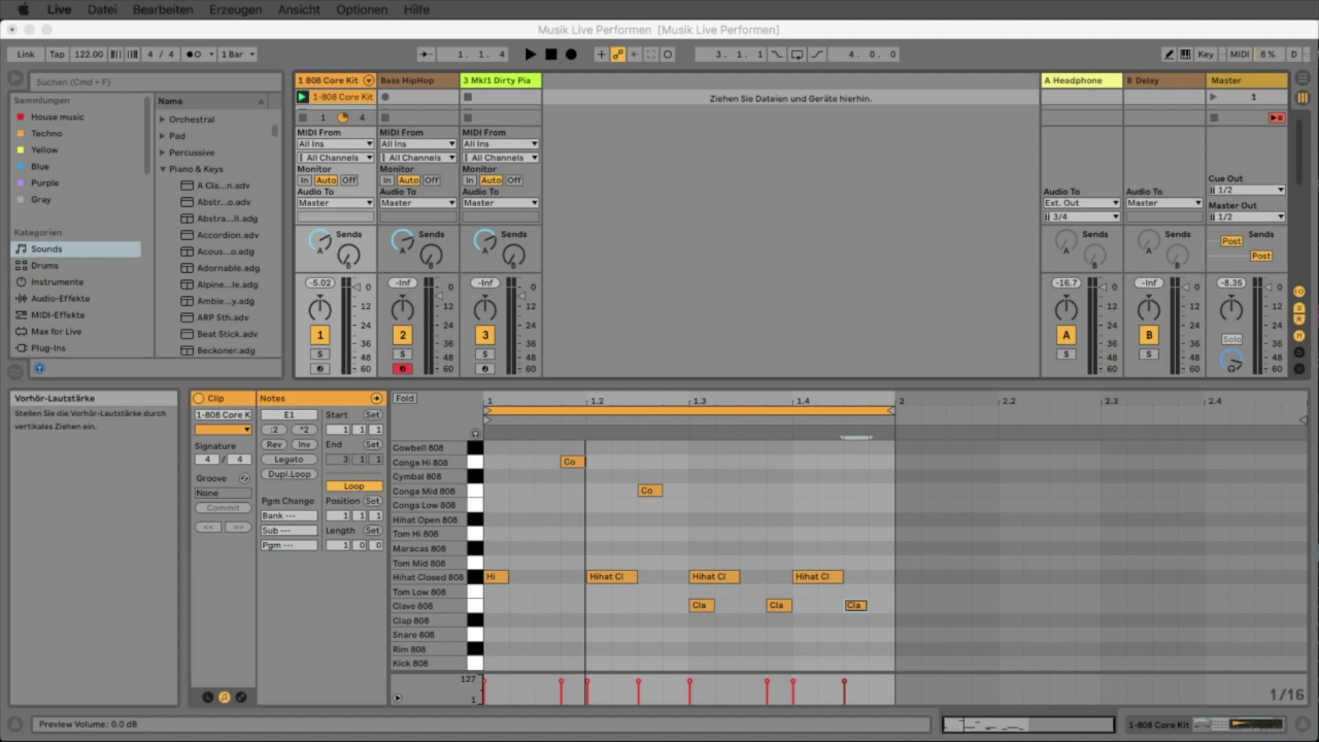
{"action": "left_click", "coordinate": [841, 328]}
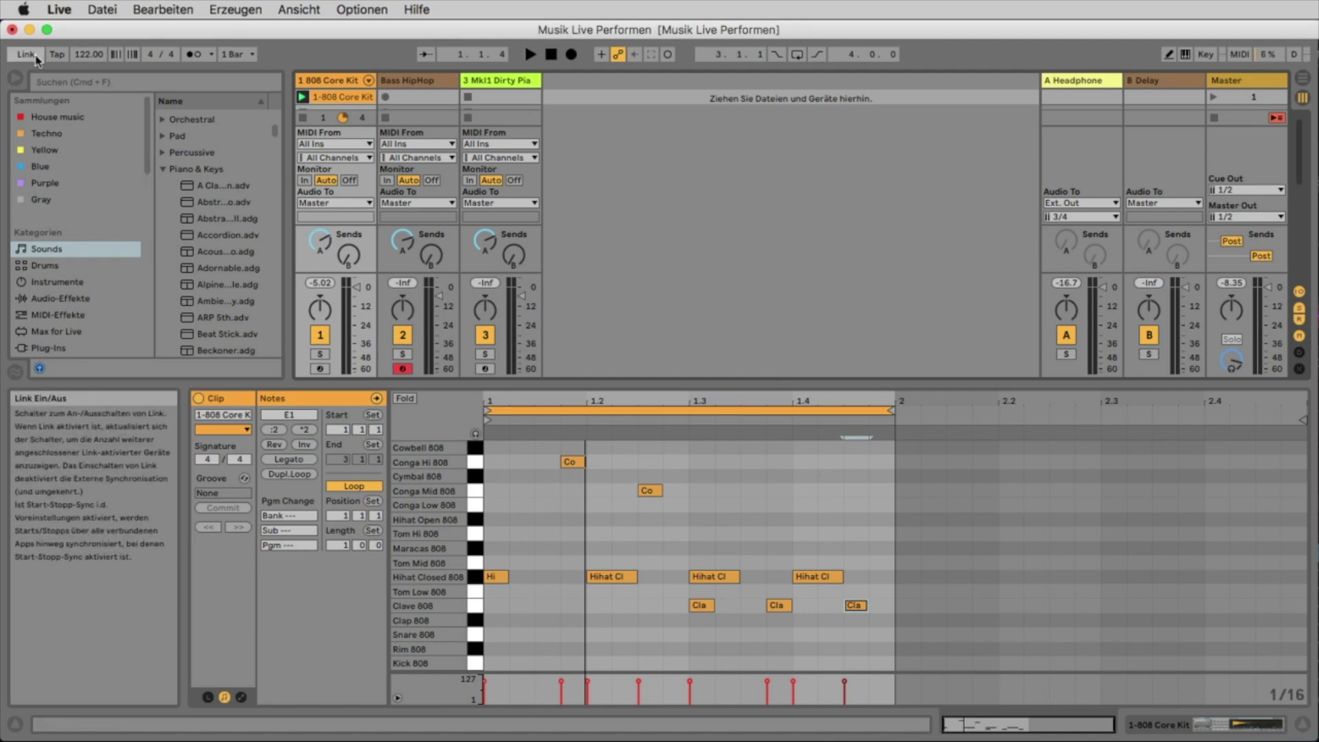
{"action": "left_click", "coordinate": [26, 55]}
- Switch to Traktor and toggle Show Global Section off and back on in the Global Settings preferences
{"action": "left_click", "coordinate": [1318, 103]}
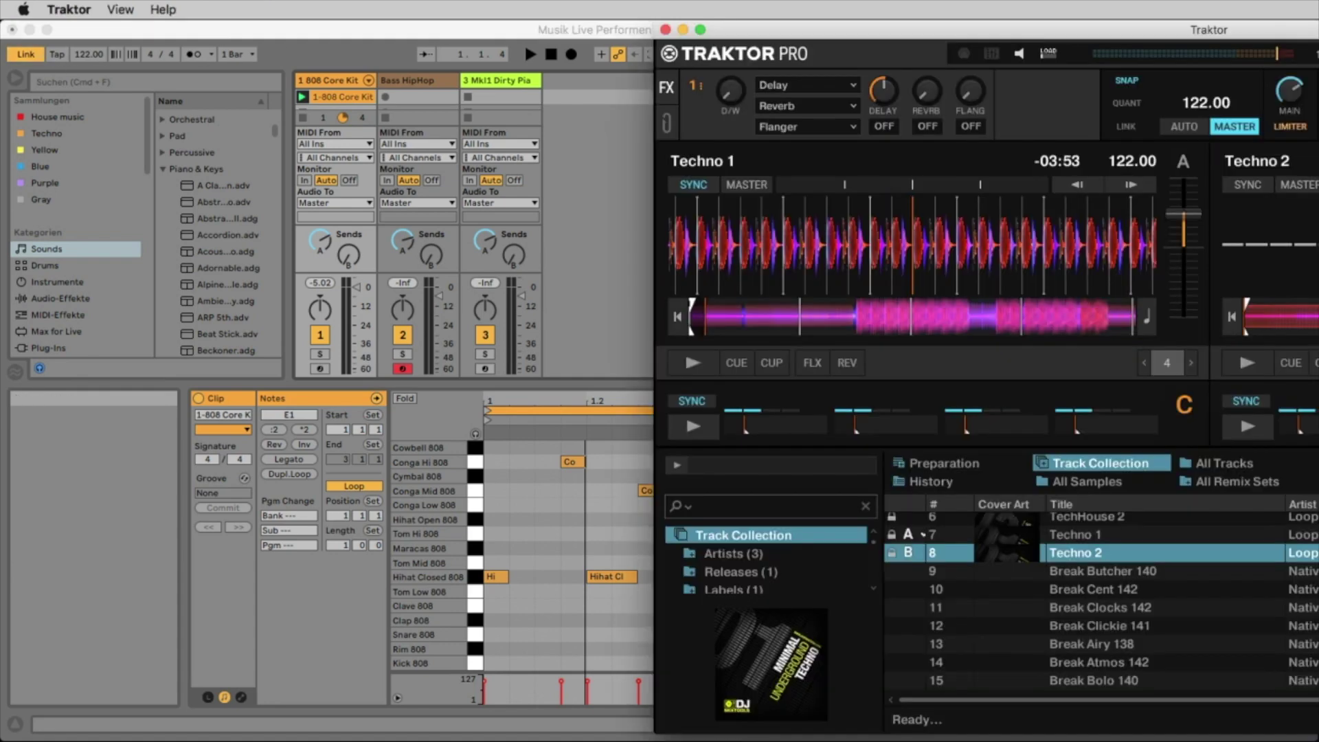
{"action": "left_click", "coordinate": [1115, 129]}
{"action": "left_click", "coordinate": [76, 8]}
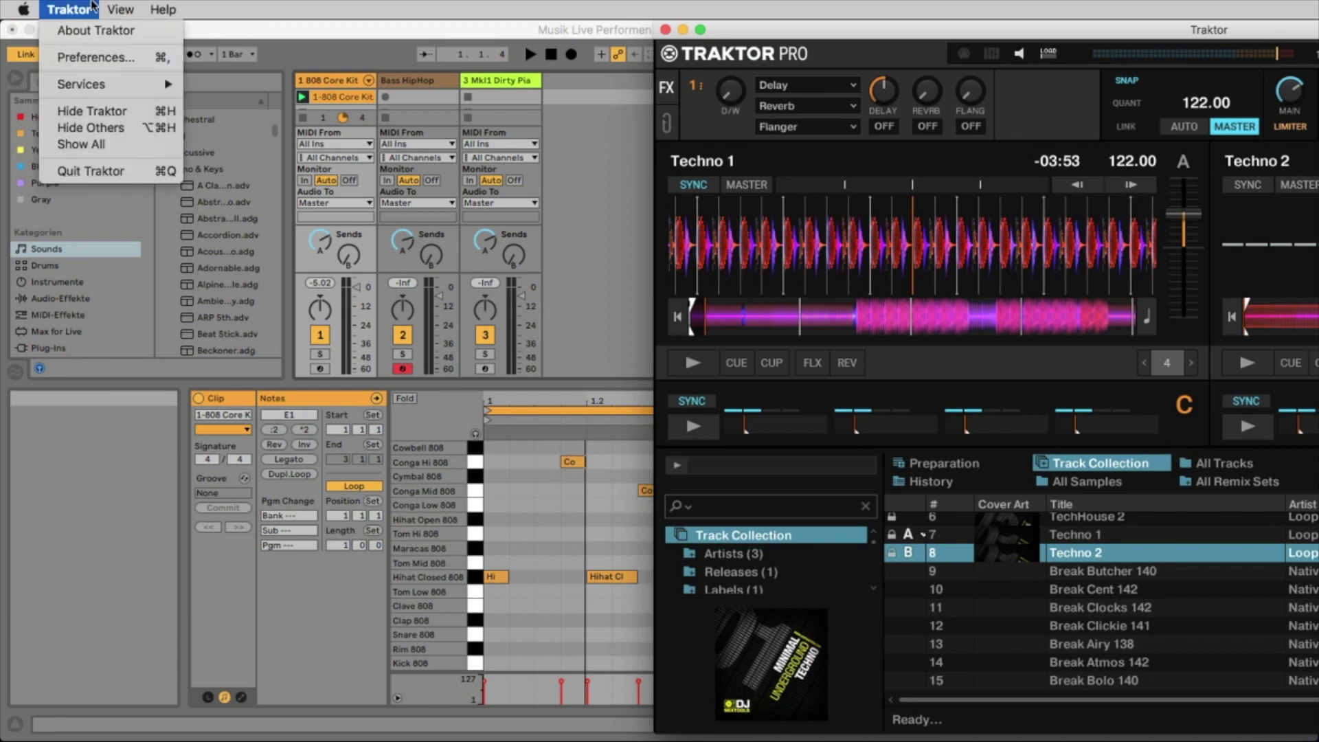
{"action": "left_click", "coordinate": [108, 60]}
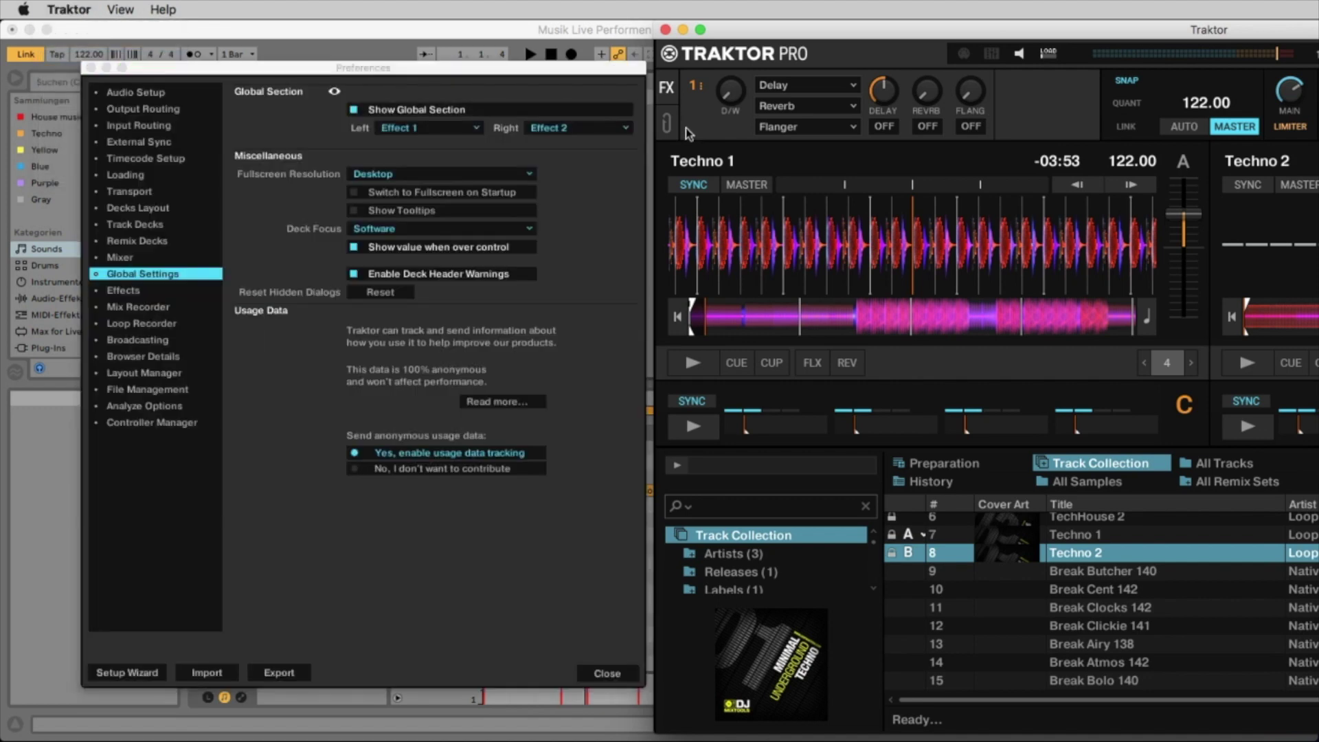
{"action": "left_click", "coordinate": [162, 240]}
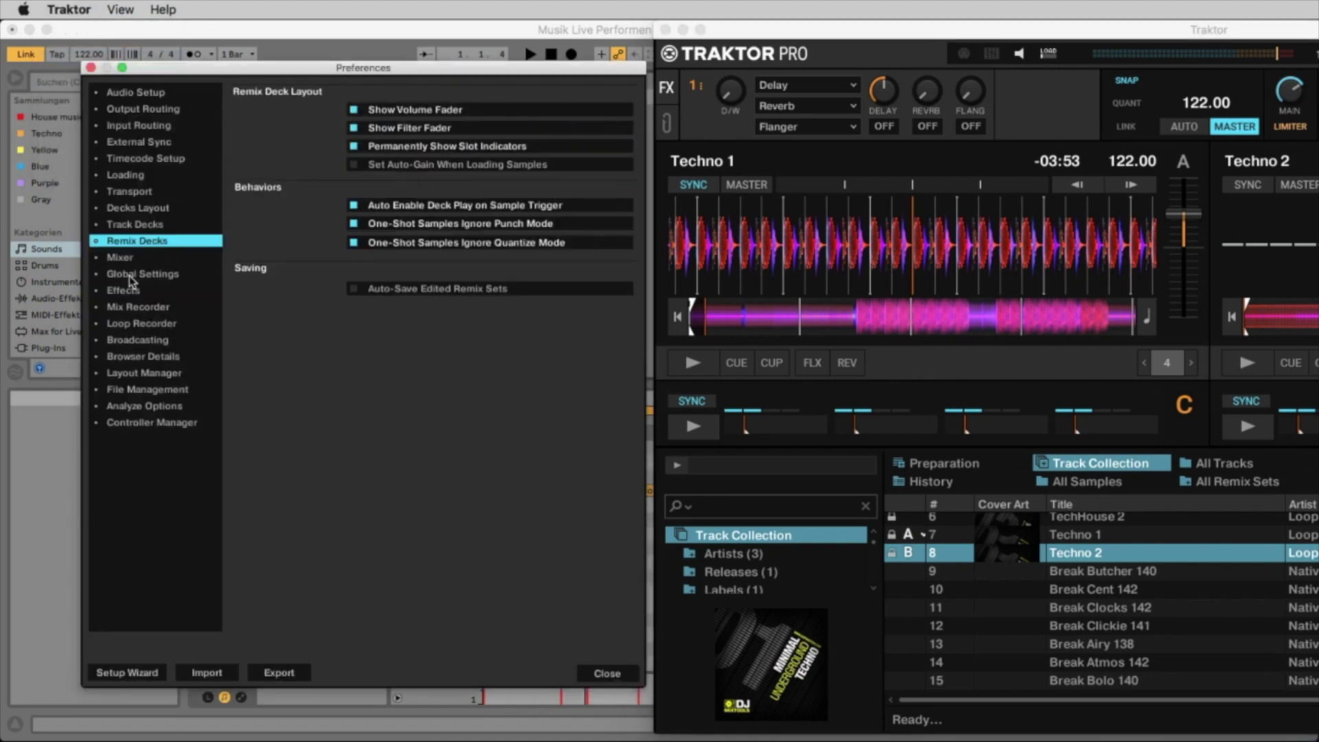
{"action": "left_click", "coordinate": [129, 275]}
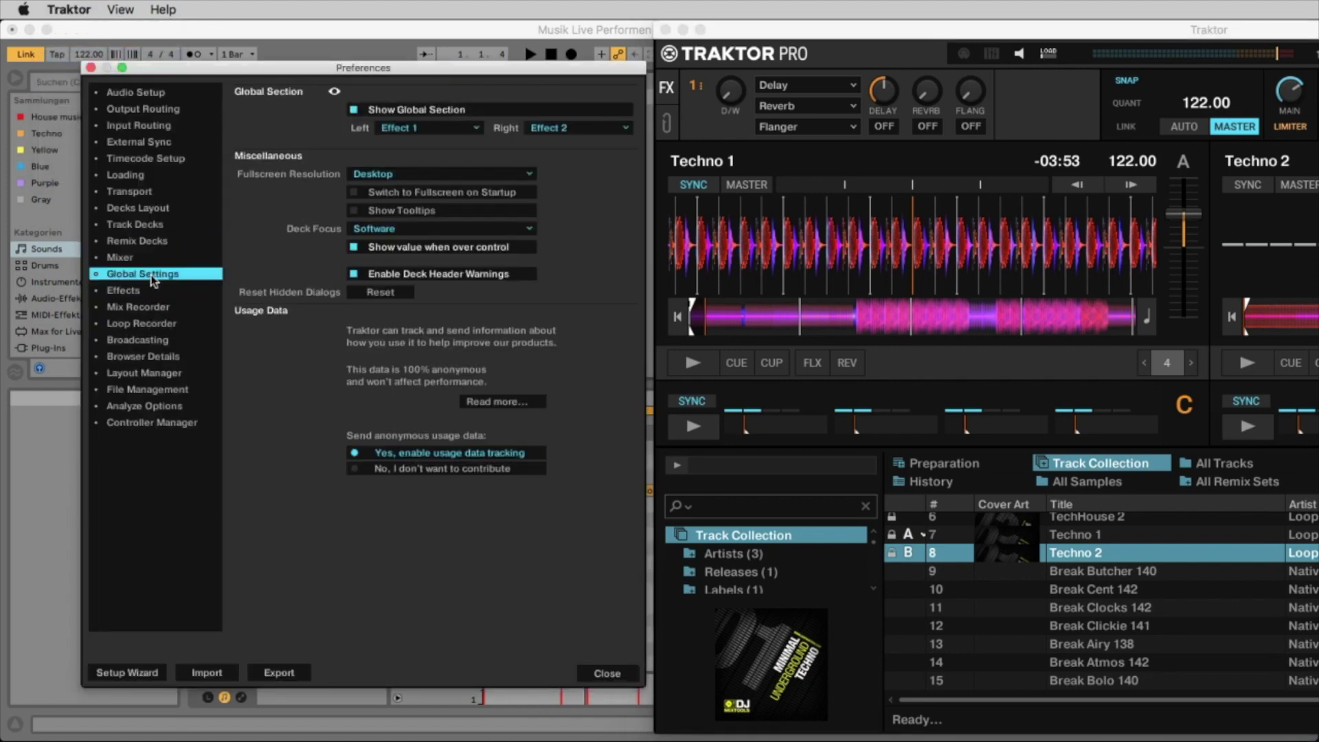
{"action": "left_click", "coordinate": [354, 110]}
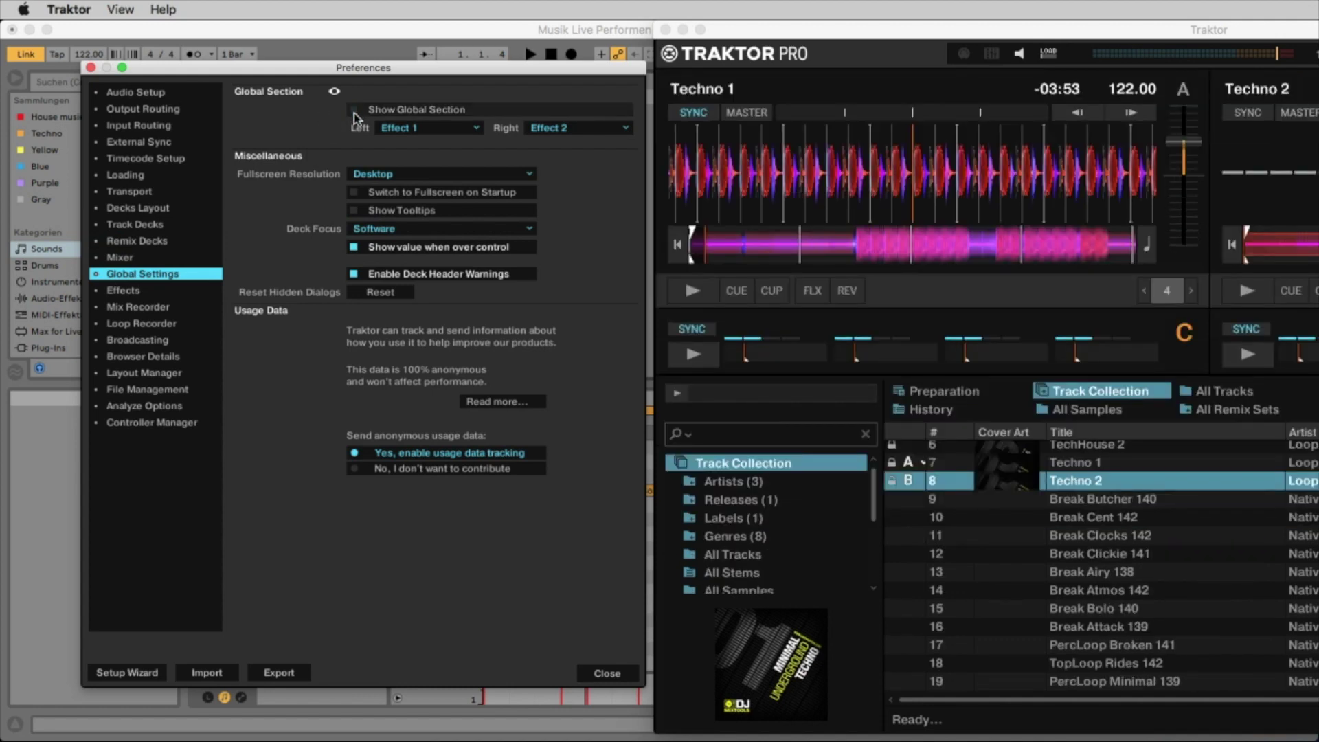
{"action": "left_click", "coordinate": [354, 111]}
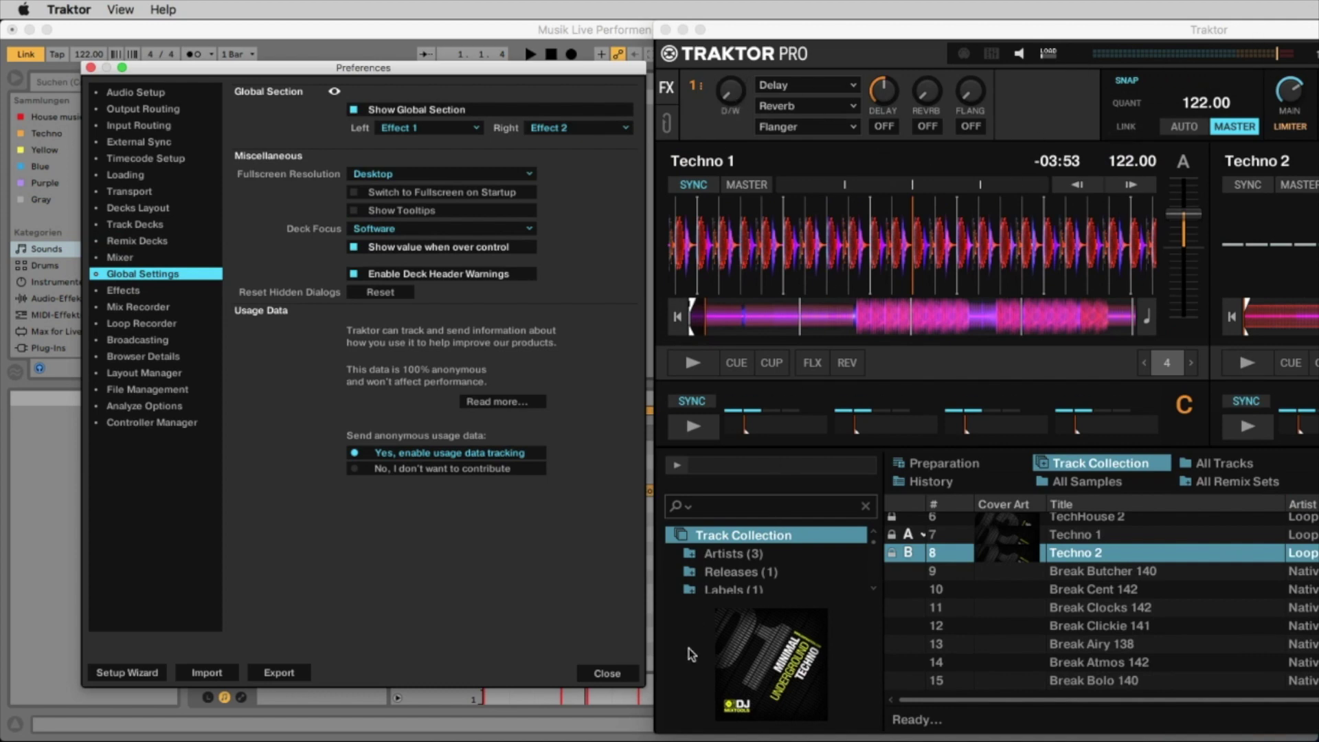
{"action": "left_click", "coordinate": [607, 673]}
- Restore Traktor's full deck view and enable LINK in the master clock section
{"action": "key", "text": "space"}
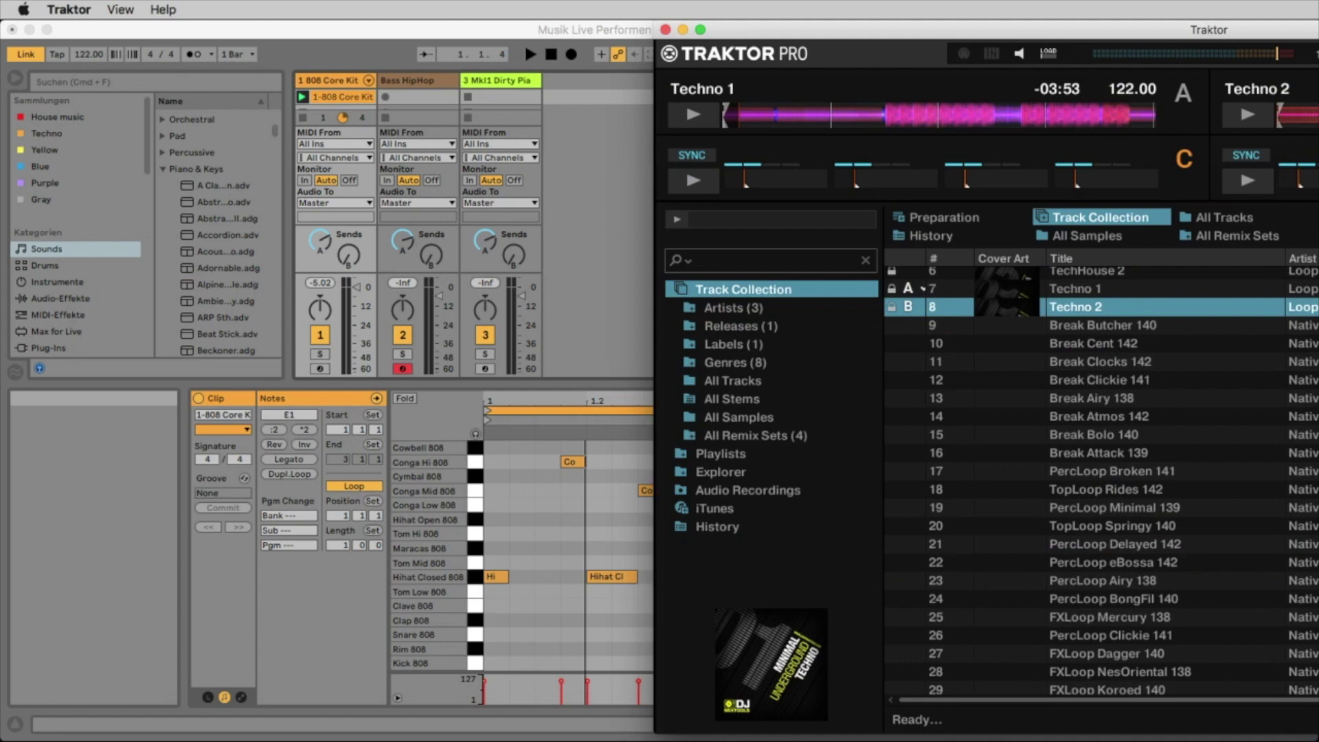
{"action": "key", "text": "space"}
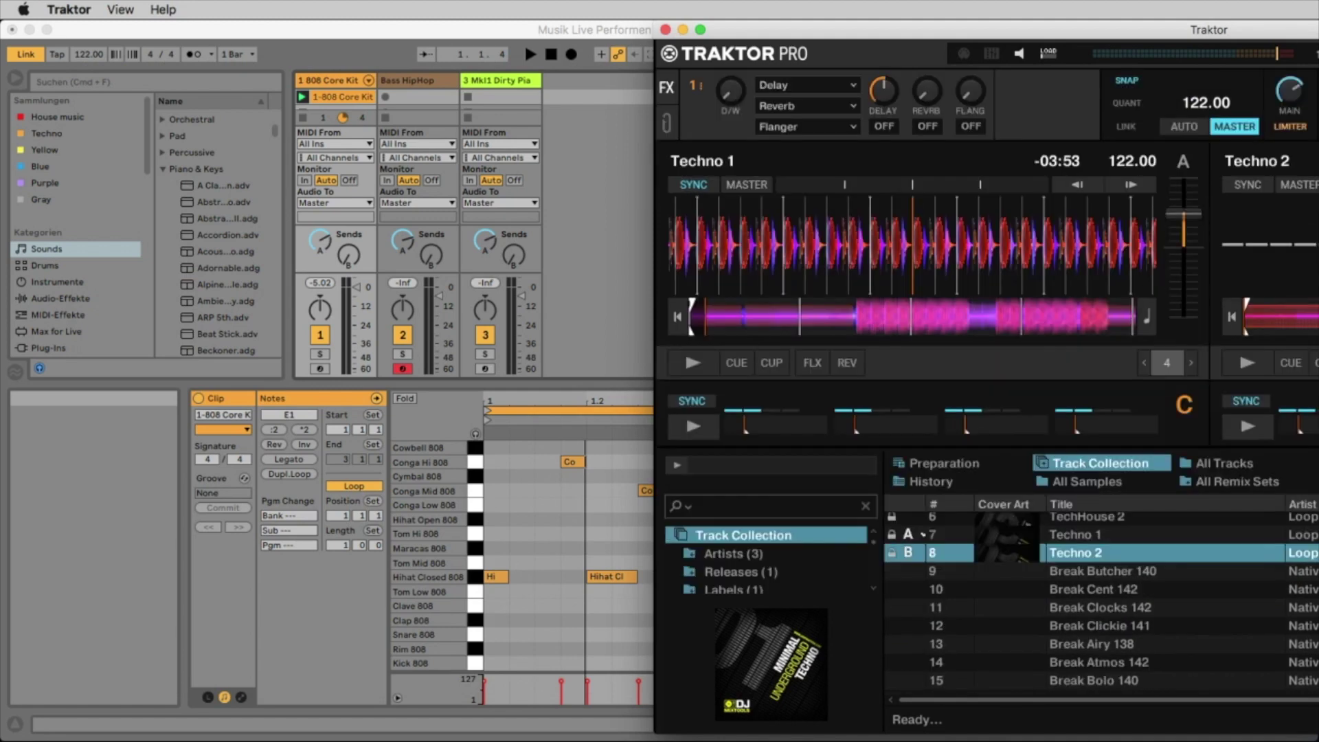
{"action": "left_click", "coordinate": [1127, 127]}
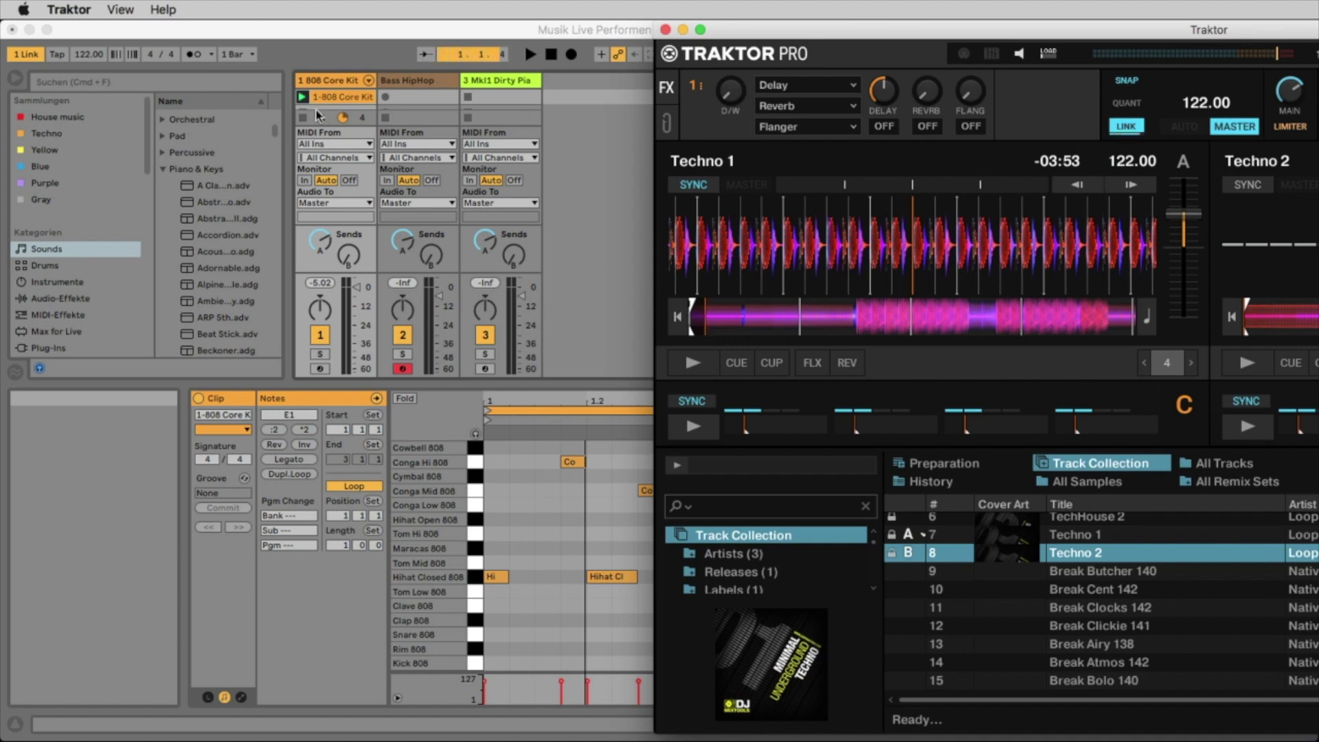
- Launch the 1-808 Core Kit clip in Live and switch back to Traktor
{"action": "left_click", "coordinate": [525, 41]}
{"action": "left_click", "coordinate": [300, 97]}
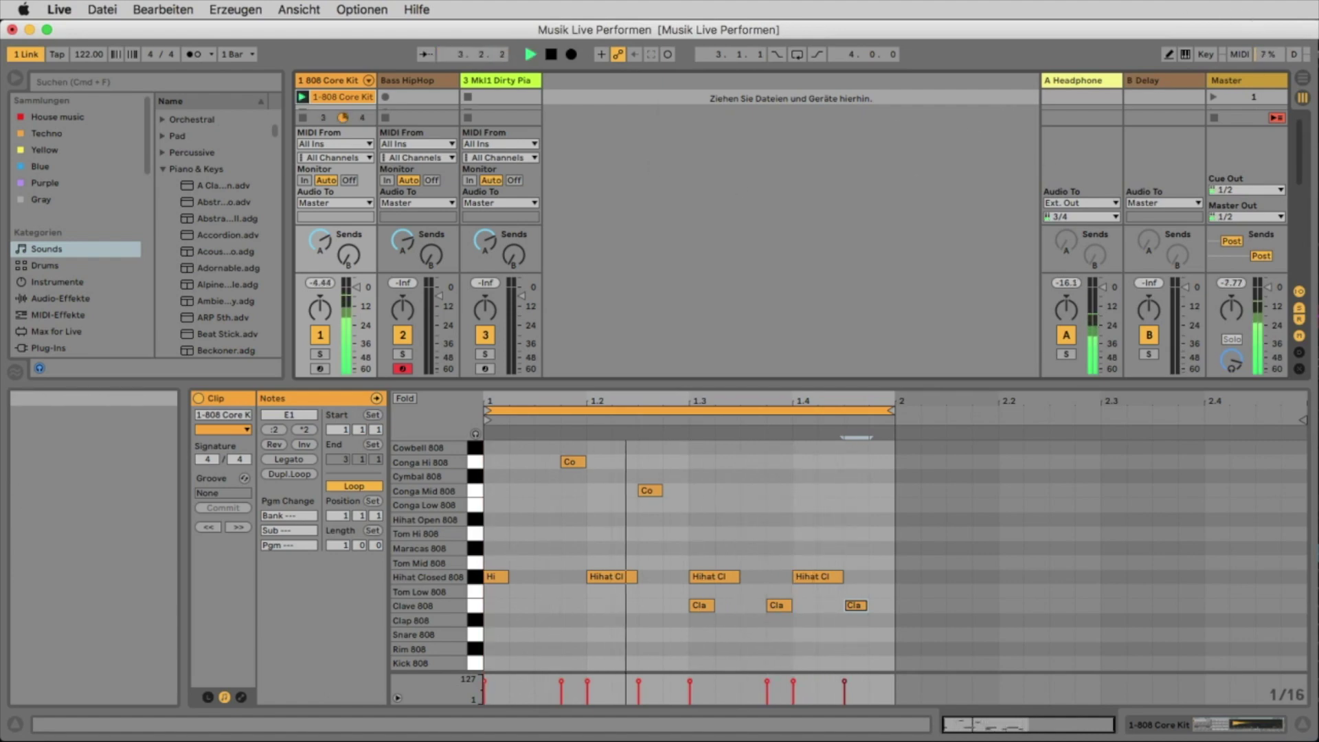
{"action": "key", "text": "super+Tab"}
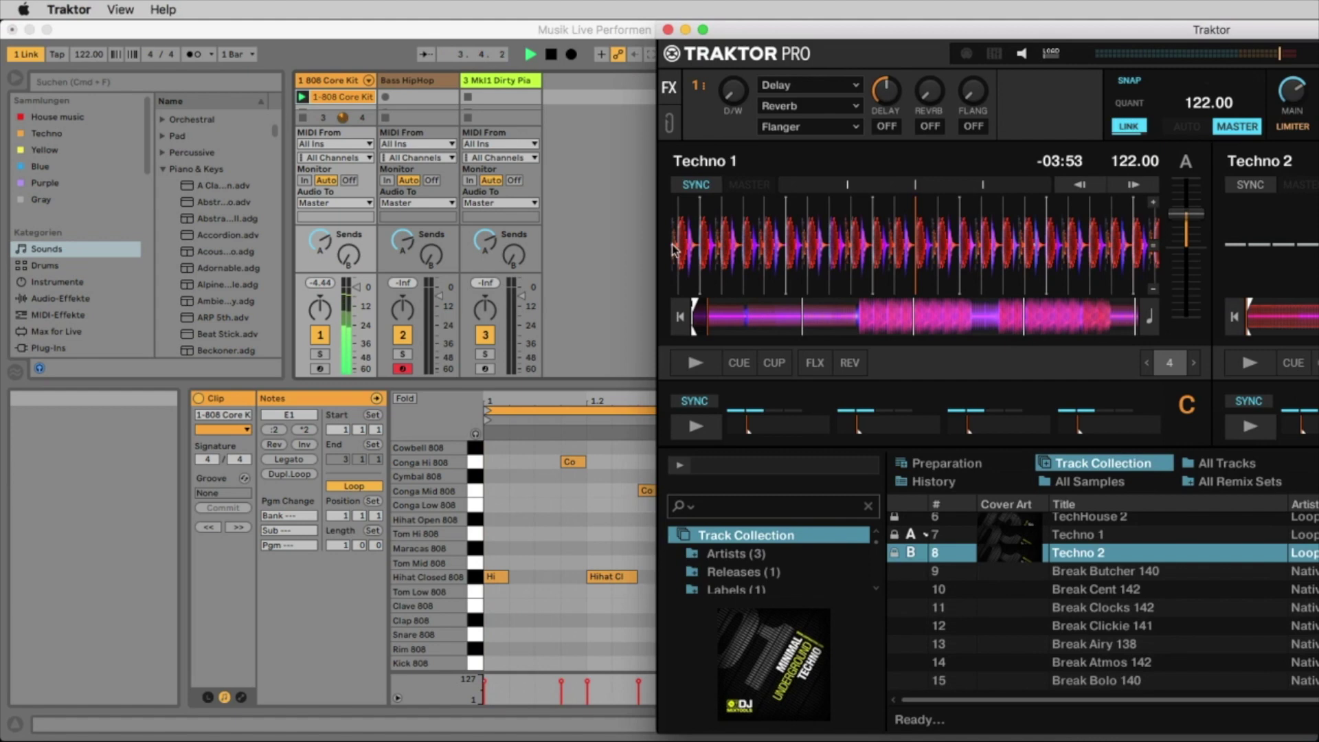
- Cue Techno 1 on deck A to its beginning, play it alongside the Live clip and stop it
{"action": "left_click", "coordinate": [697, 320]}
{"action": "left_click_drag", "start_coordinate": [885, 246], "coordinate": [928, 244]}
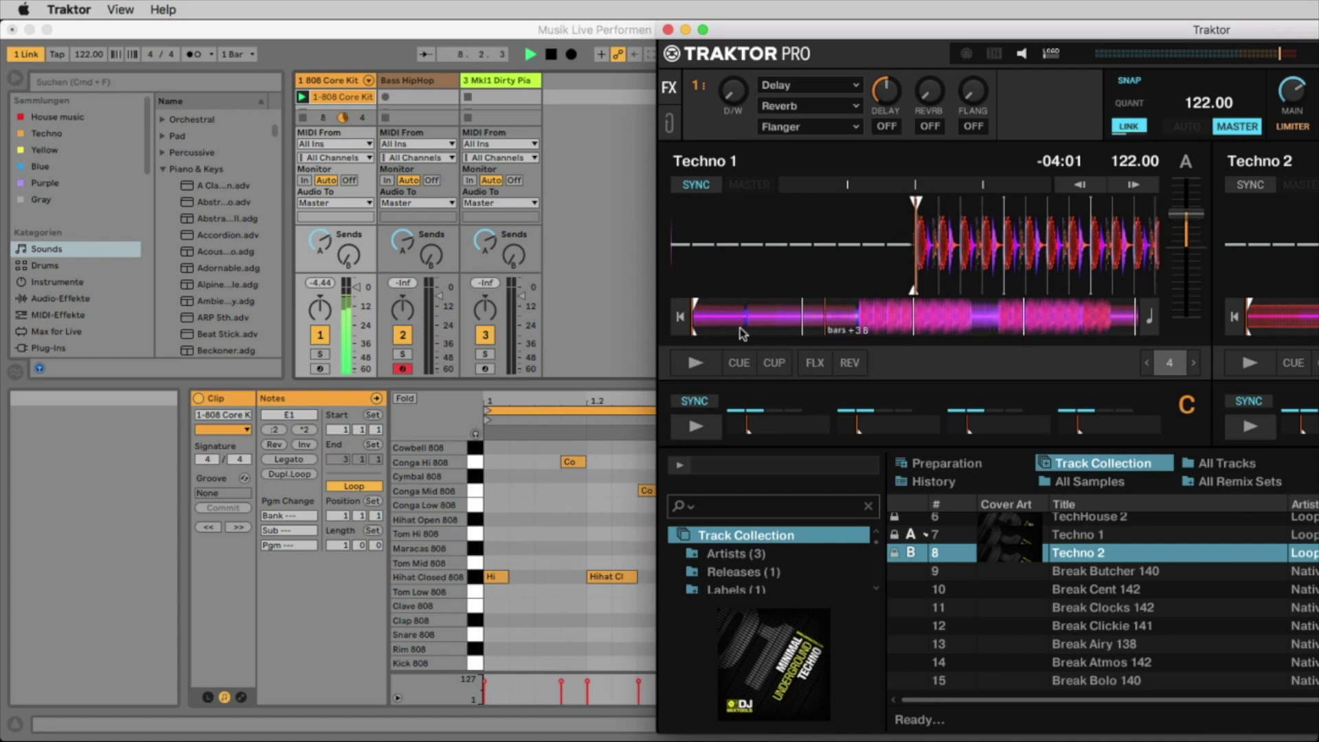
{"action": "left_click", "coordinate": [696, 363]}
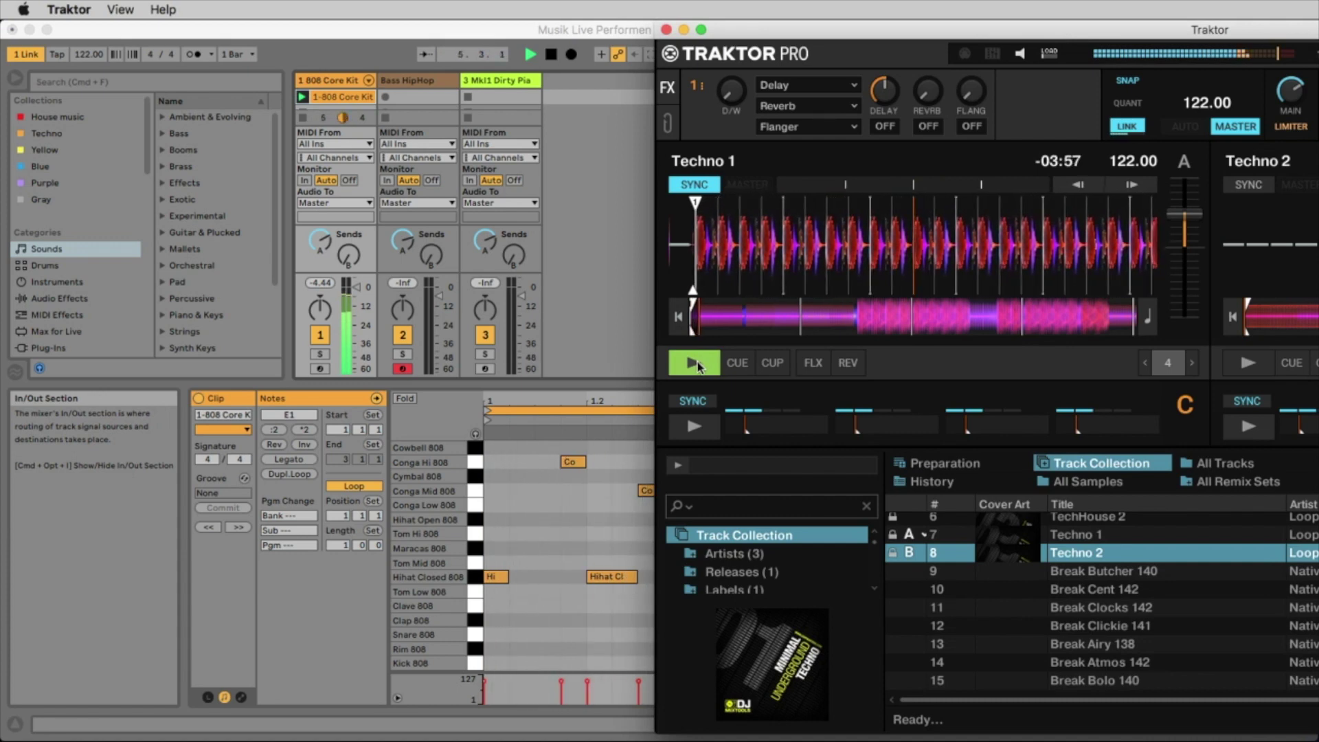
{"action": "left_click", "coordinate": [698, 361]}
{"action": "left_click", "coordinate": [621, 283]}
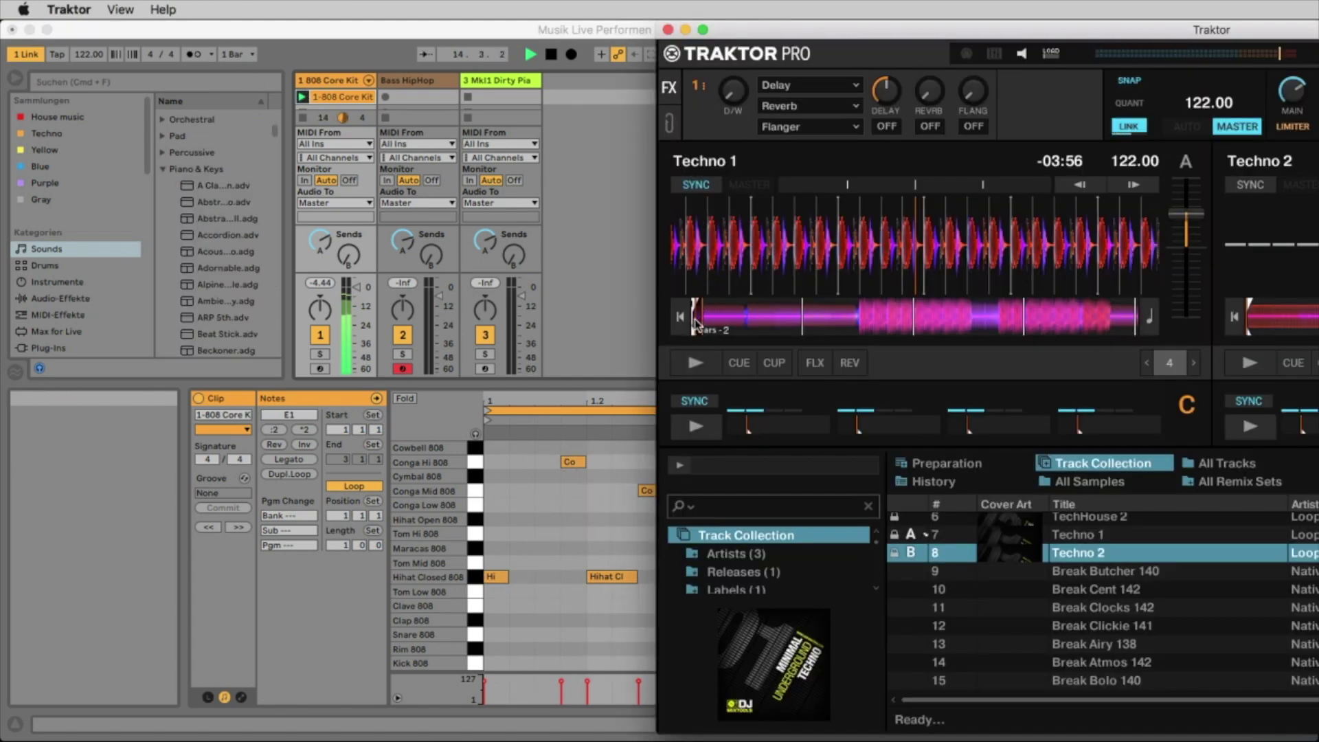
- Move deck A's playhead back to the start of Techno 1 and start playback again
{"action": "left_click", "coordinate": [695, 318]}
{"action": "mouse_move", "coordinate": [846, 257]}
{"action": "left_mouse_down"}
{"action": "mouse_move", "coordinate": [939, 254]}
{"action": "mouse_move", "coordinate": [921, 254]}
{"action": "left_mouse_up"}
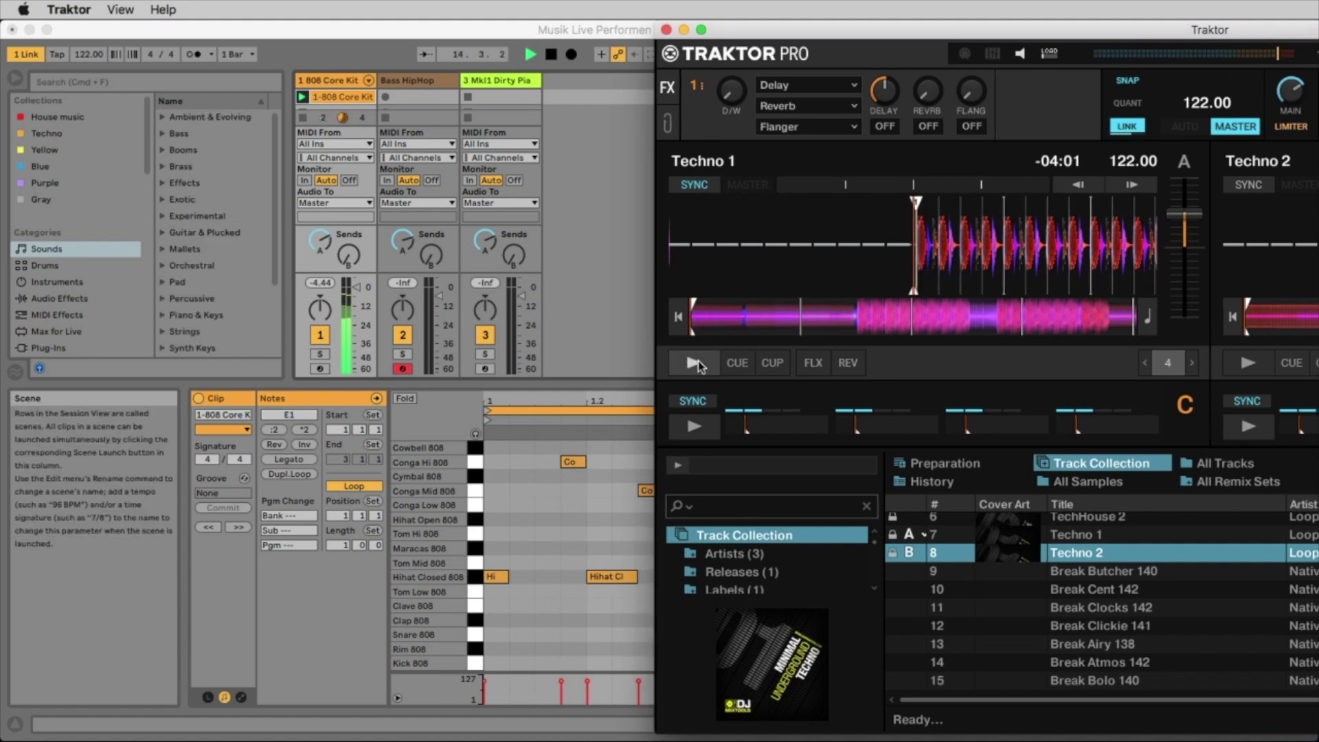
{"action": "left_click", "coordinate": [696, 362]}
- Set Live's project tempo to 121 BPM, compare it with the tempo in Traktor and stop Live's playback
{"action": "left_click", "coordinate": [82, 55]}
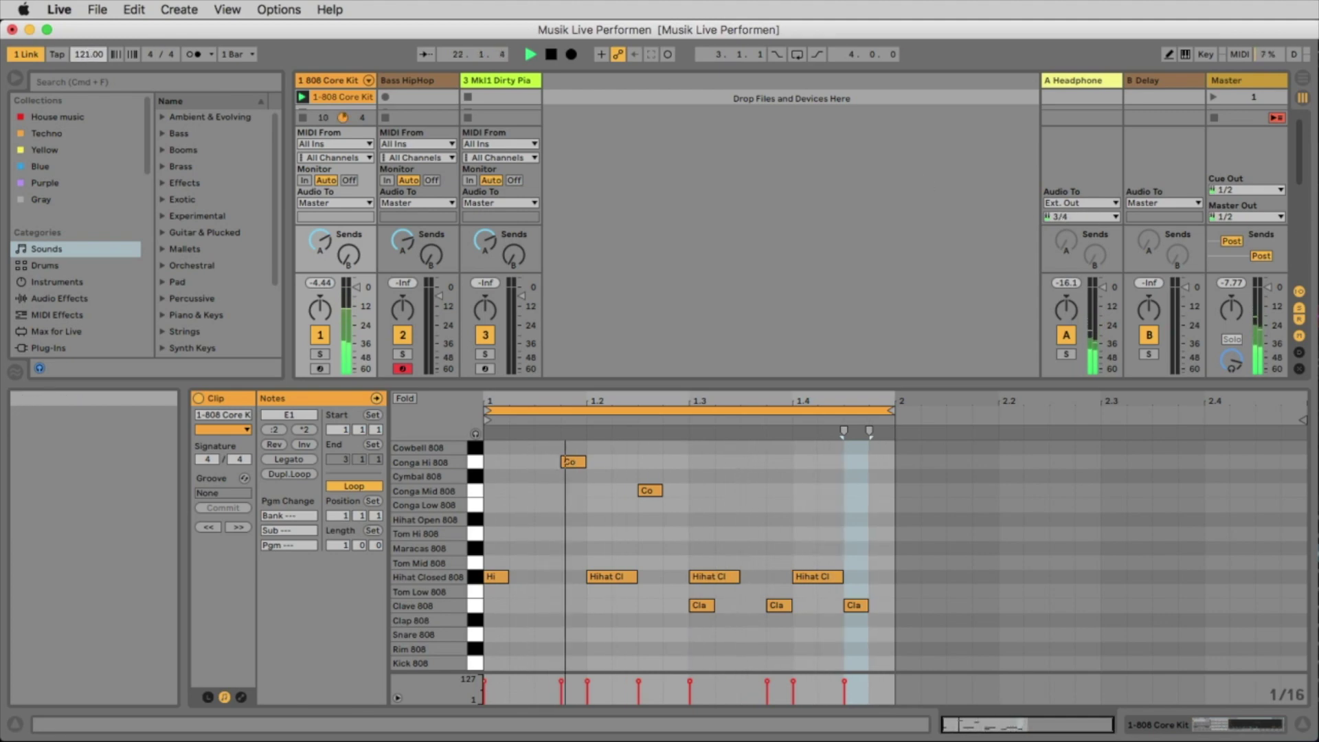
{"action": "left_click", "coordinate": [1317, 223]}
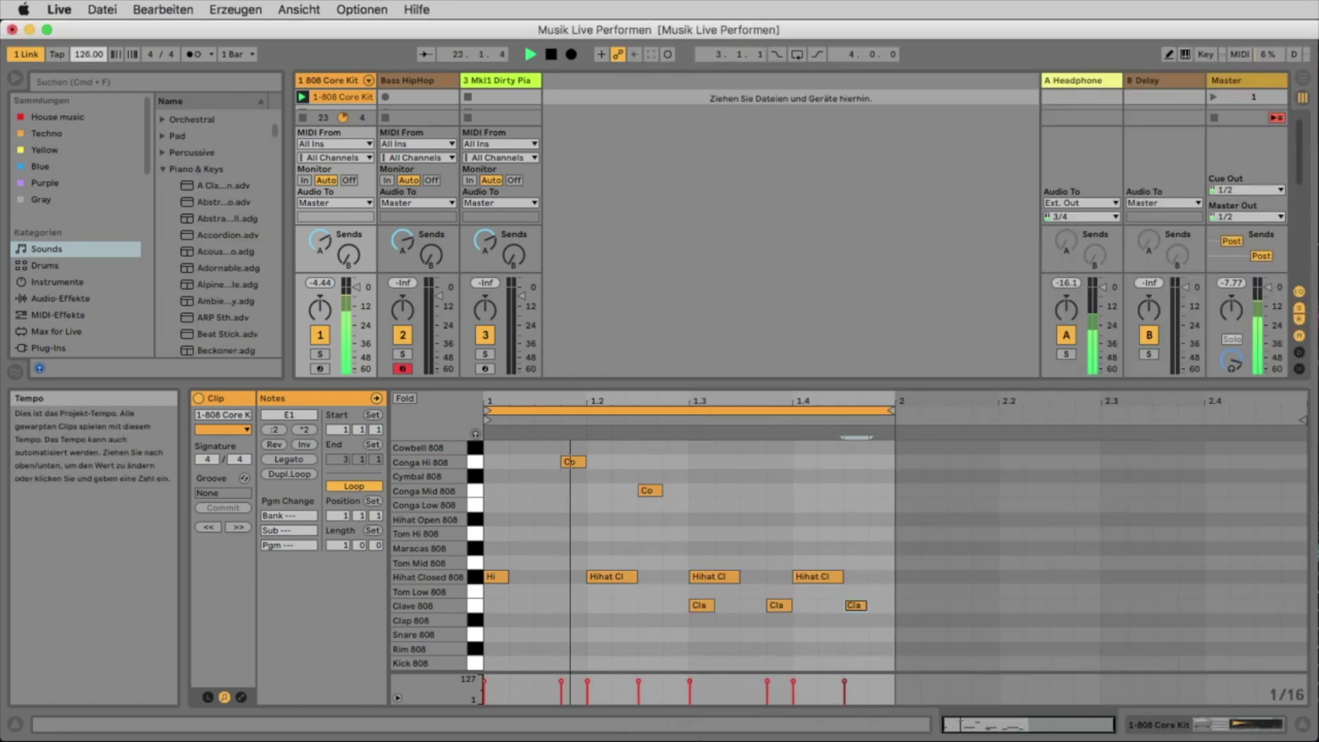
{"action": "left_click_drag", "start_coordinate": [89, 54], "coordinate": [89, 57]}
{"action": "left_click", "coordinate": [1317, 226]}
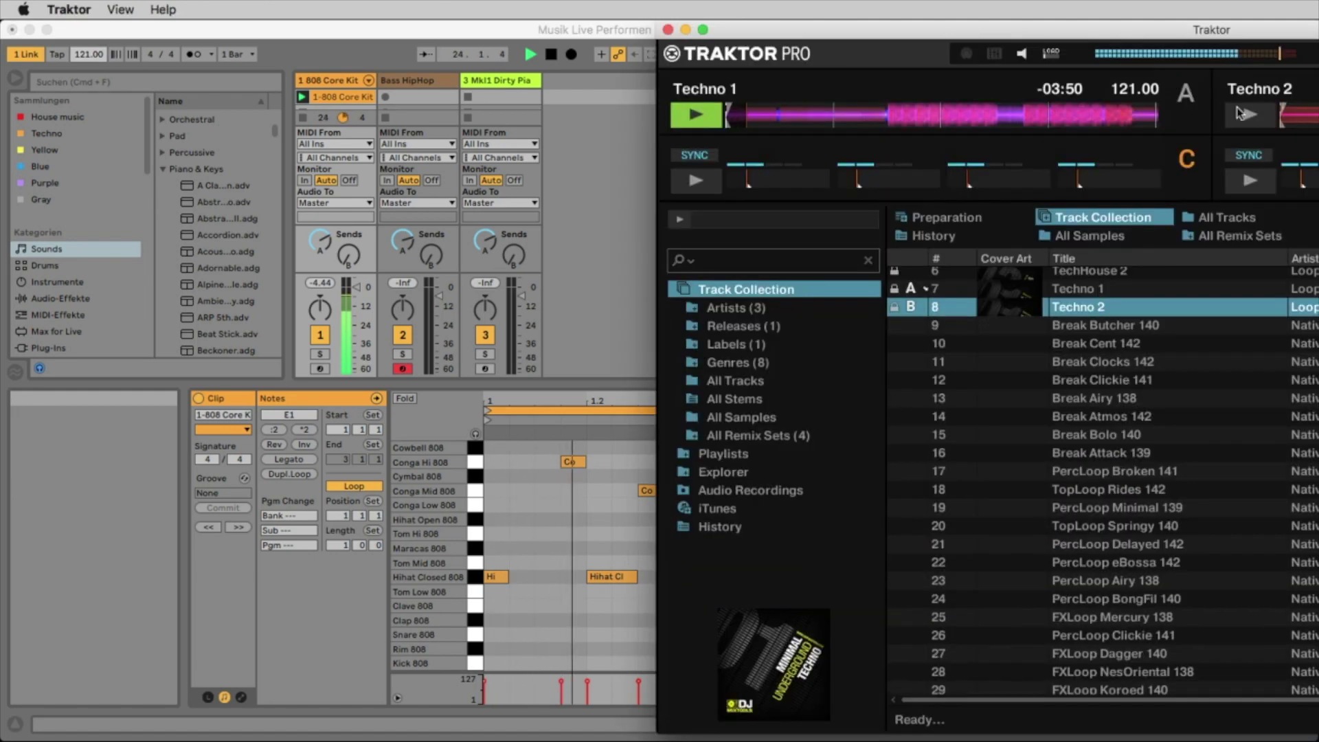
{"action": "left_click", "coordinate": [622, 137]}
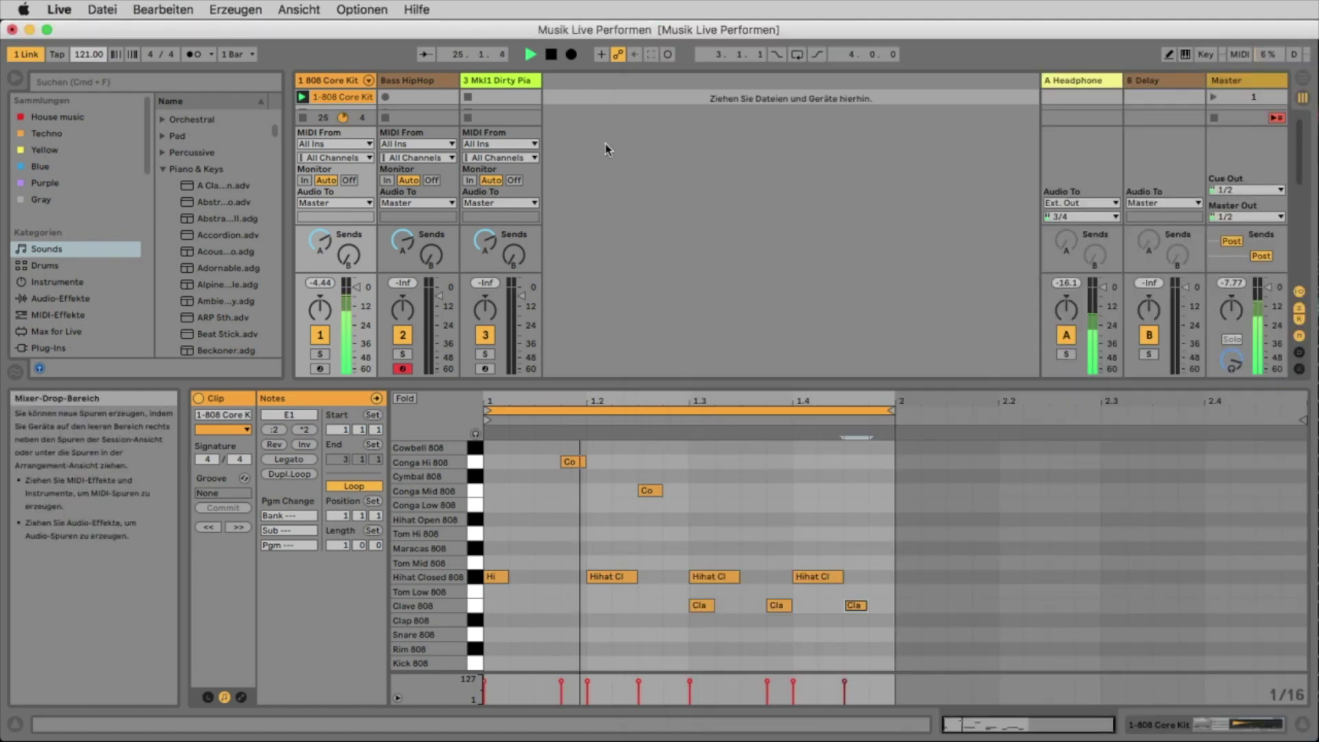
{"action": "key", "text": "space"}
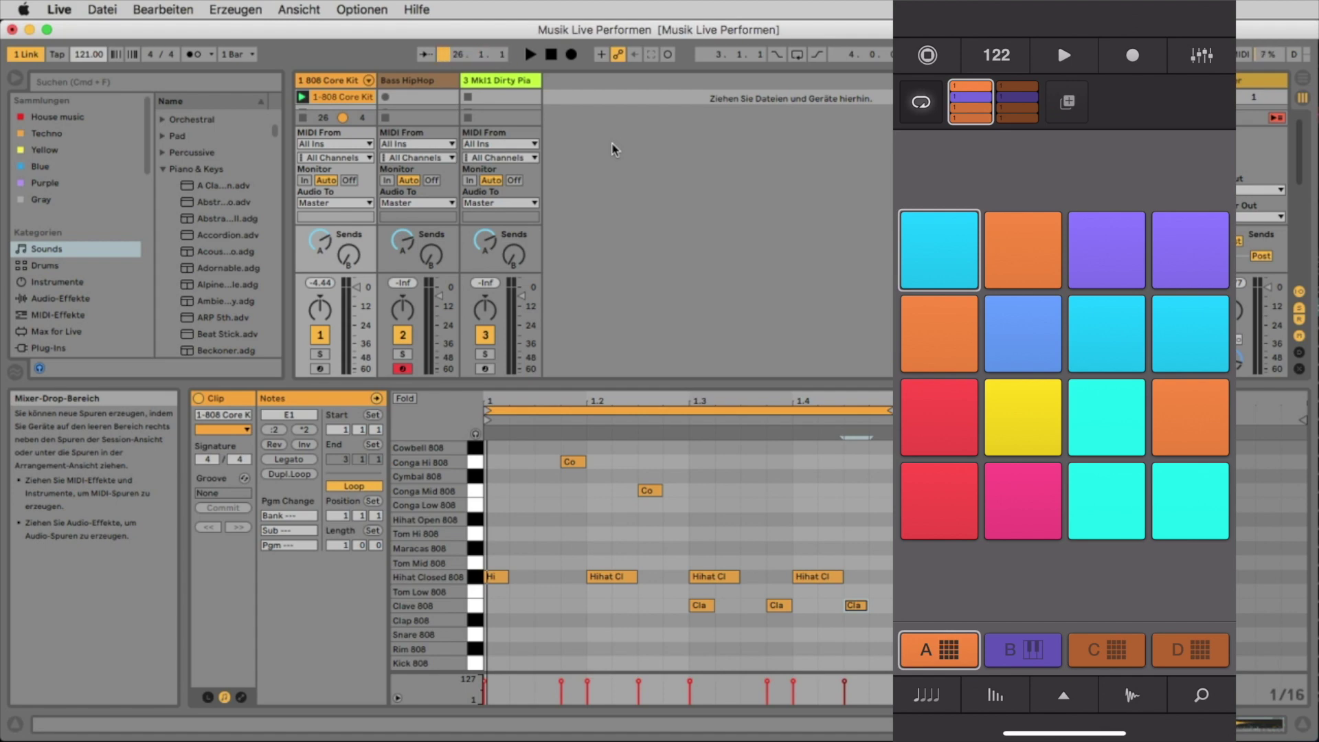
- Enable Ableton Link in the mobile pad app's tempo settings, close them and bring Traktor to the front
{"action": "left_click", "coordinate": [997, 55]}
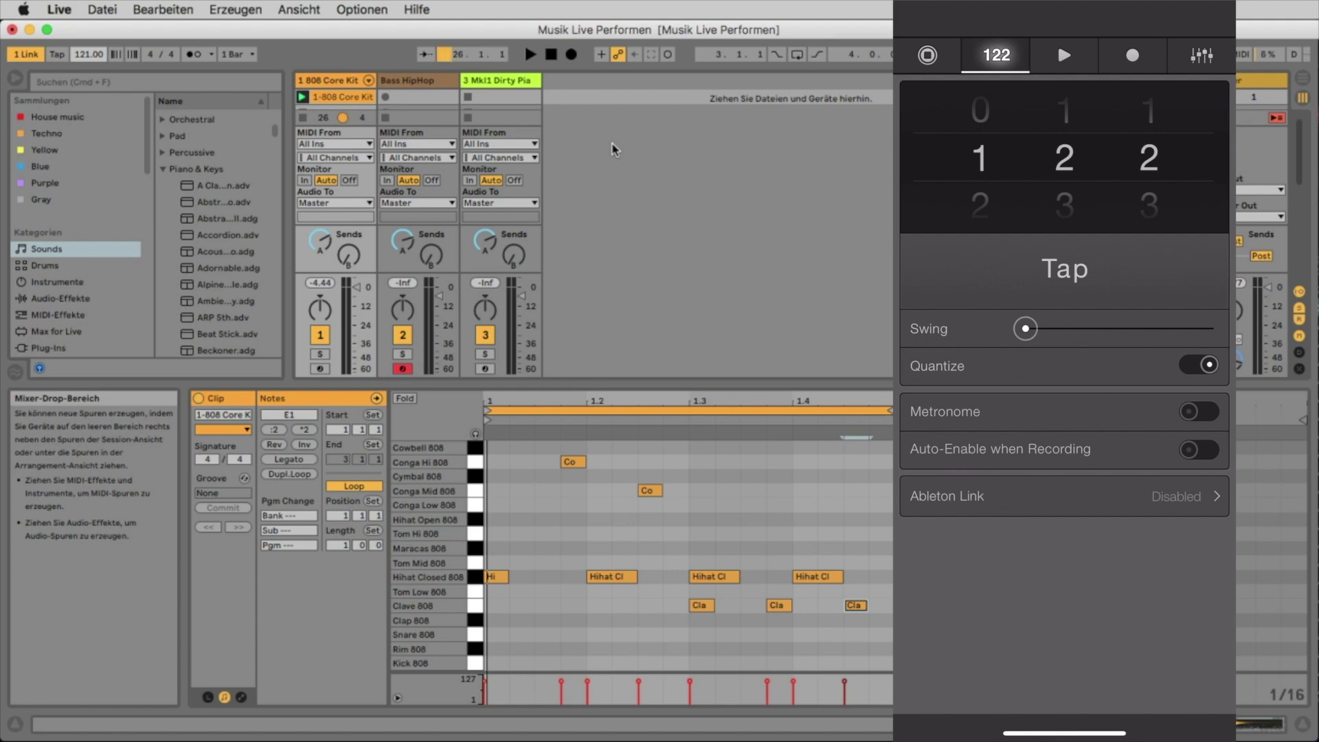
{"action": "left_click", "coordinate": [1063, 496]}
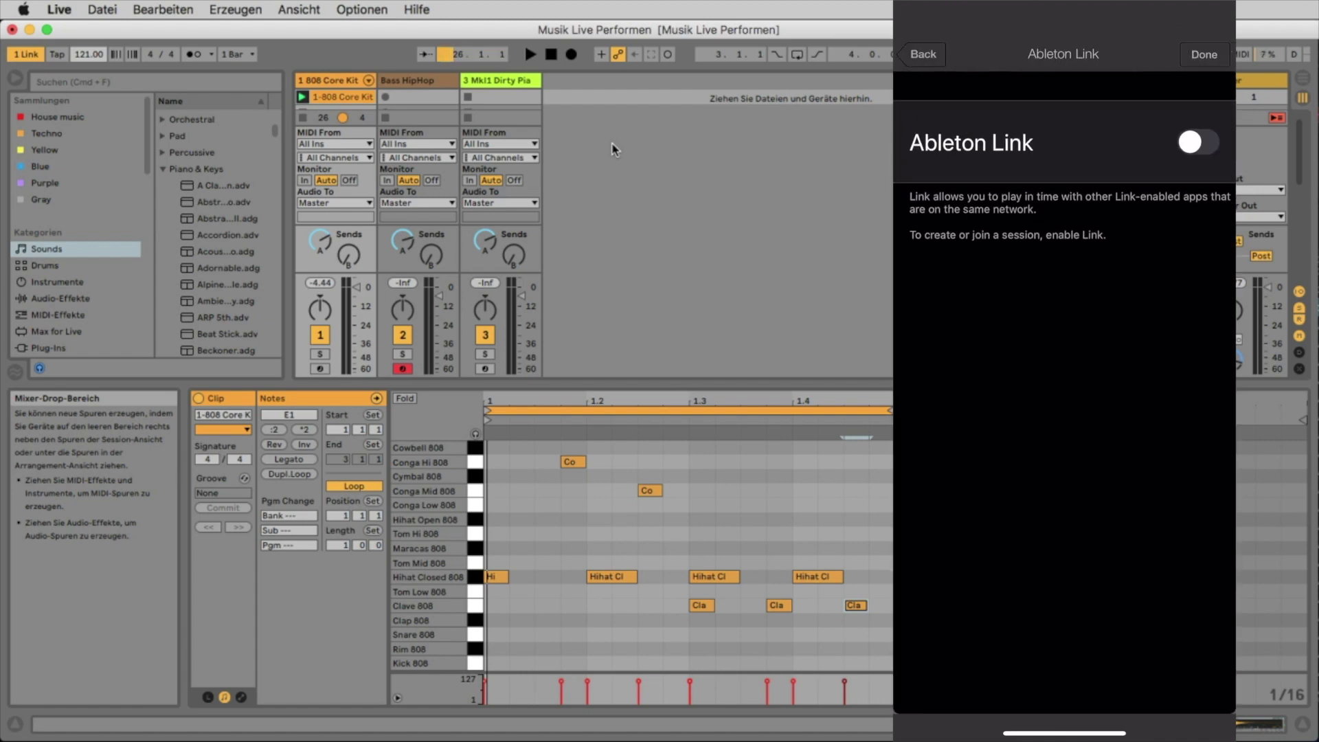
{"action": "left_click", "coordinate": [1197, 142]}
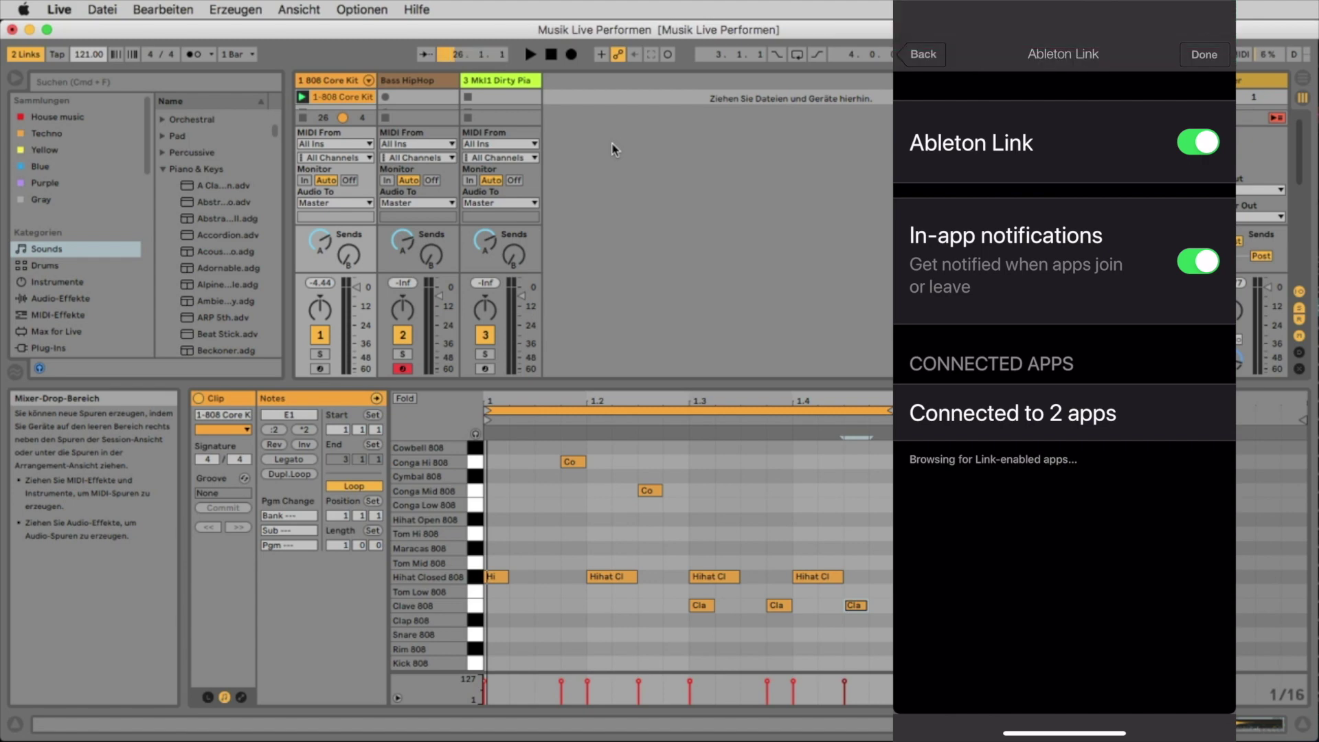
{"action": "left_click", "coordinate": [1204, 54]}
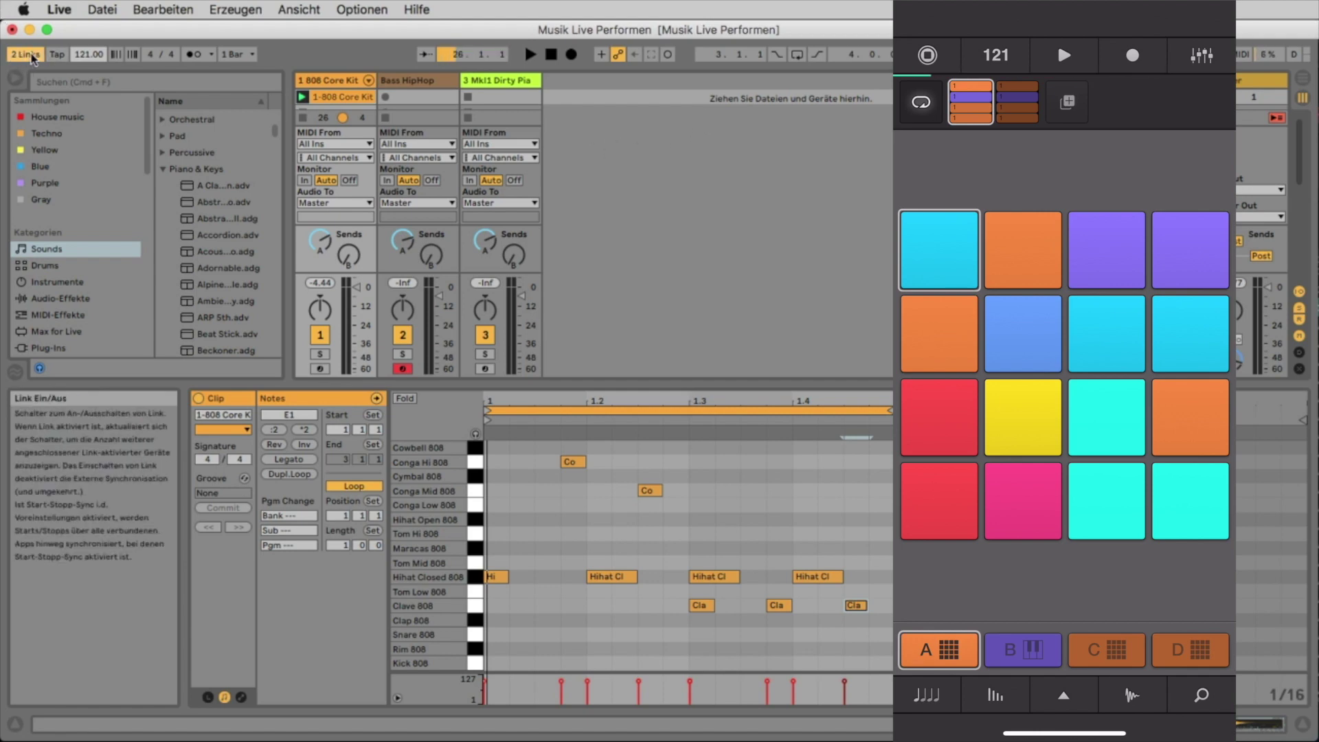
{"action": "key", "text": "super+Tab"}
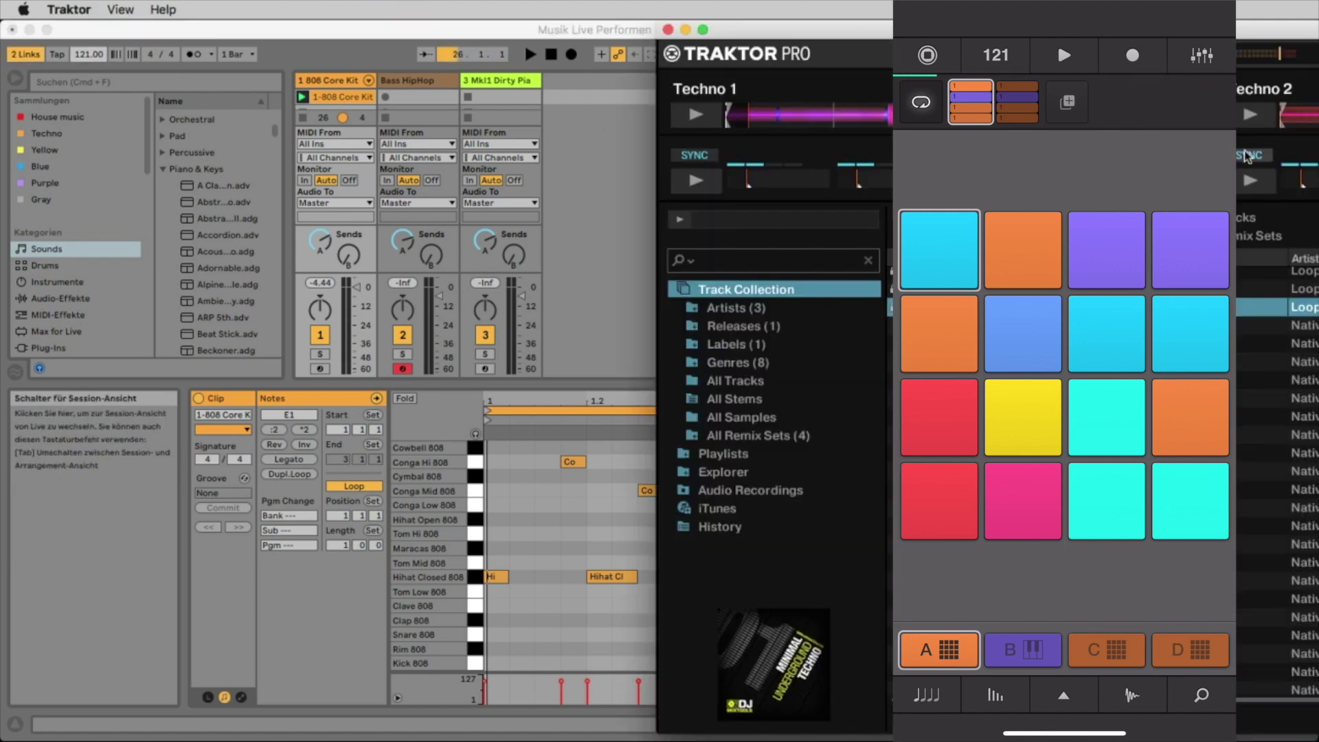
- Restore the full deck view in Traktor and bring Ableton Live back to the front
{"action": "key", "text": "space"}
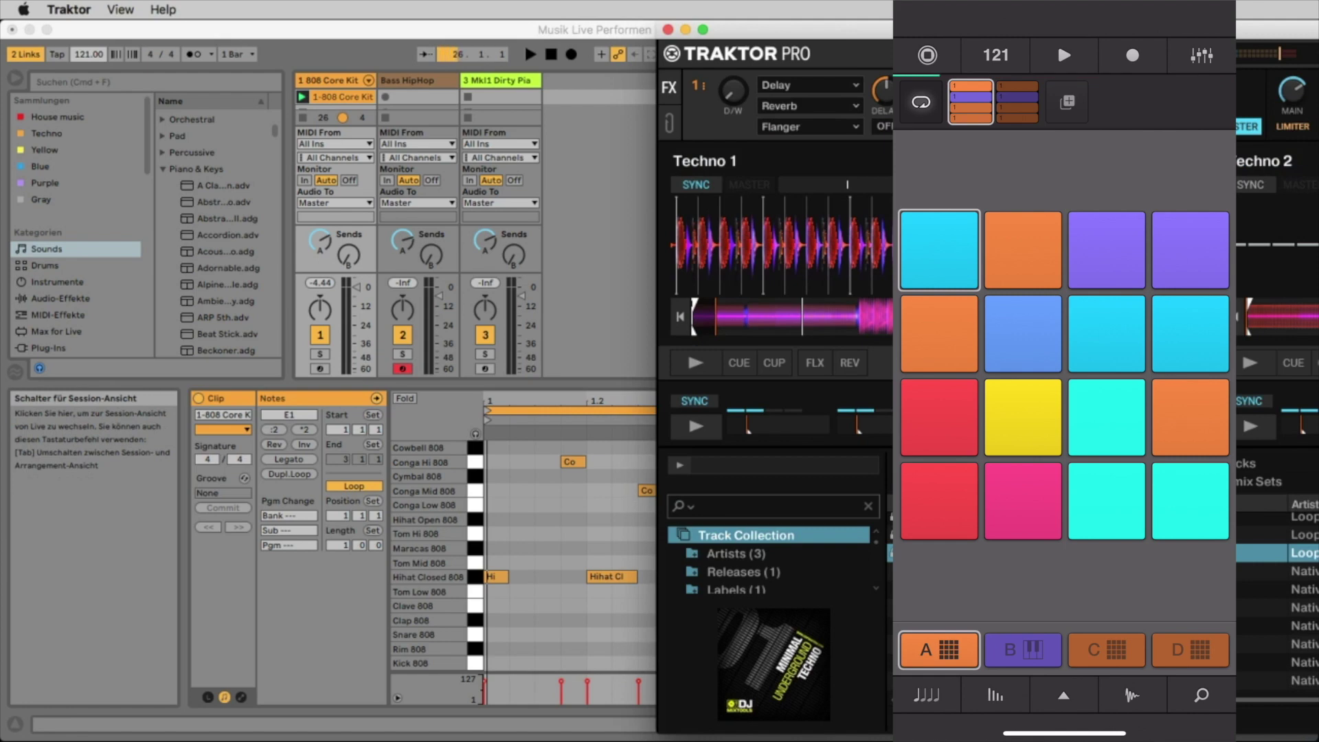
{"action": "left_click", "coordinate": [636, 136]}
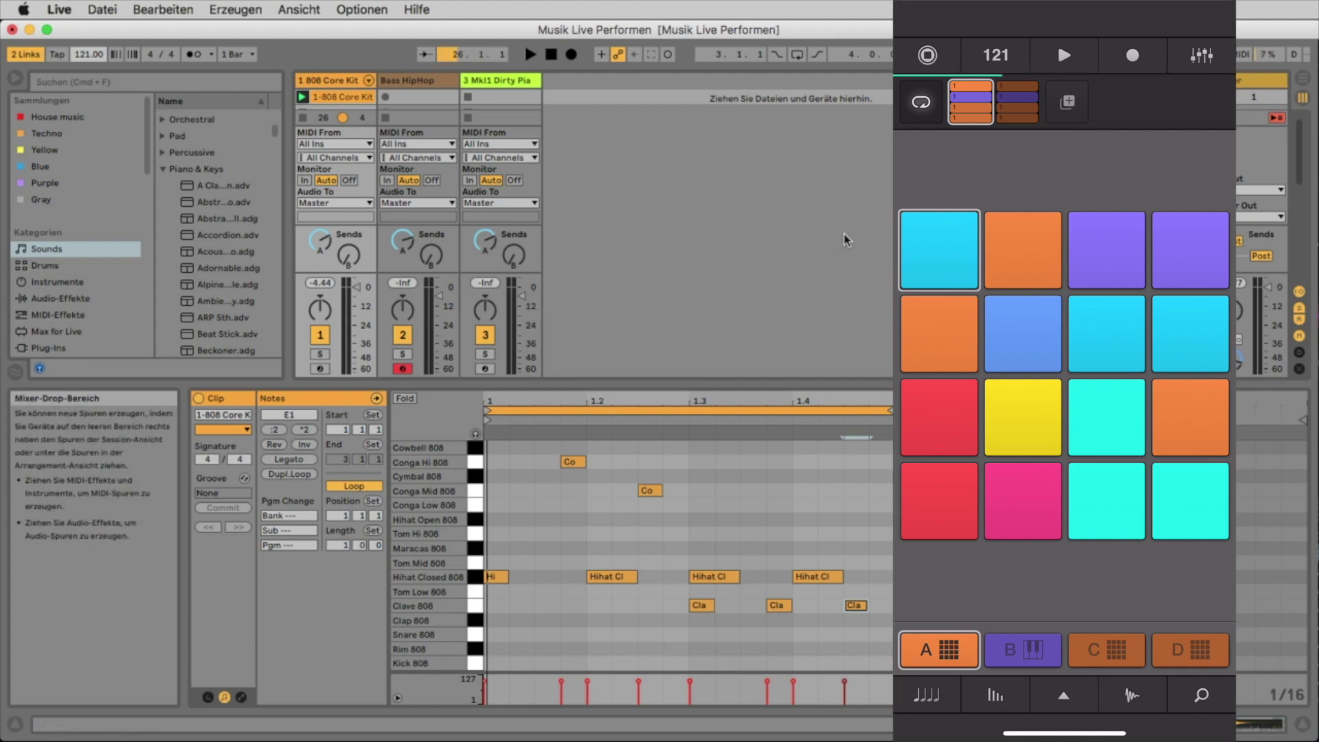
- Play the Live session, set the project tempo to 122 BPM while it runs and stop playback
{"action": "left_click", "coordinate": [530, 54]}
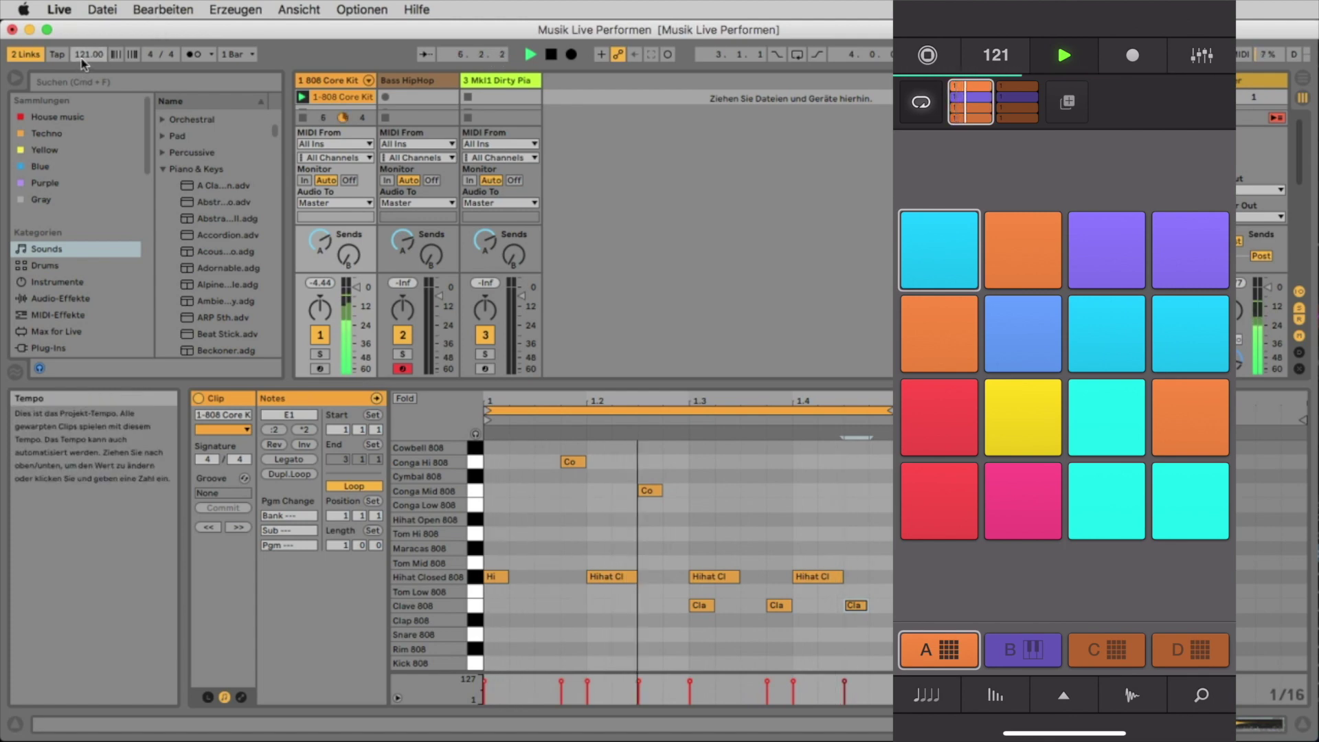
{"action": "mouse_move", "coordinate": [88, 54]}
{"action": "left_mouse_down"}
{"action": "mouse_move", "coordinate": [88, 103]}
{"action": "mouse_move", "coordinate": [88, 37]}
{"action": "mouse_move", "coordinate": [83, 60]}
{"action": "left_mouse_up"}
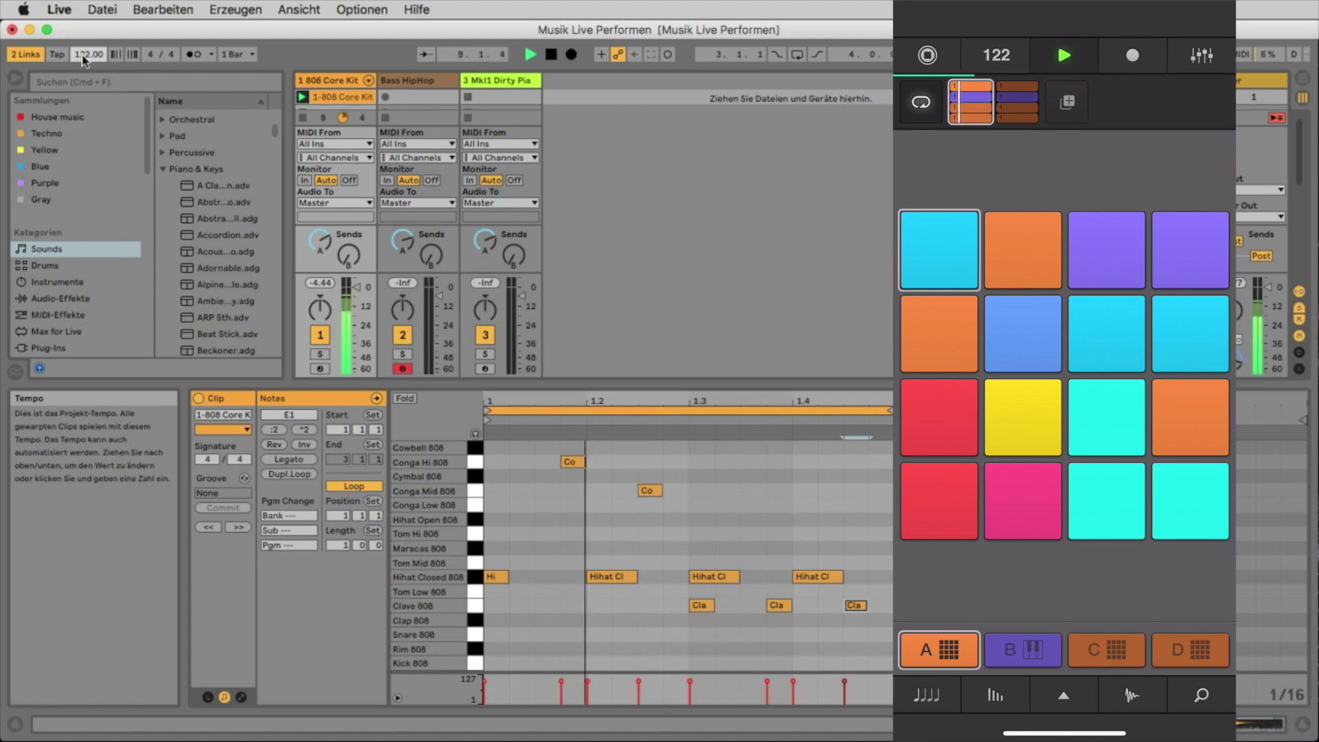
{"action": "key", "text": "space"}
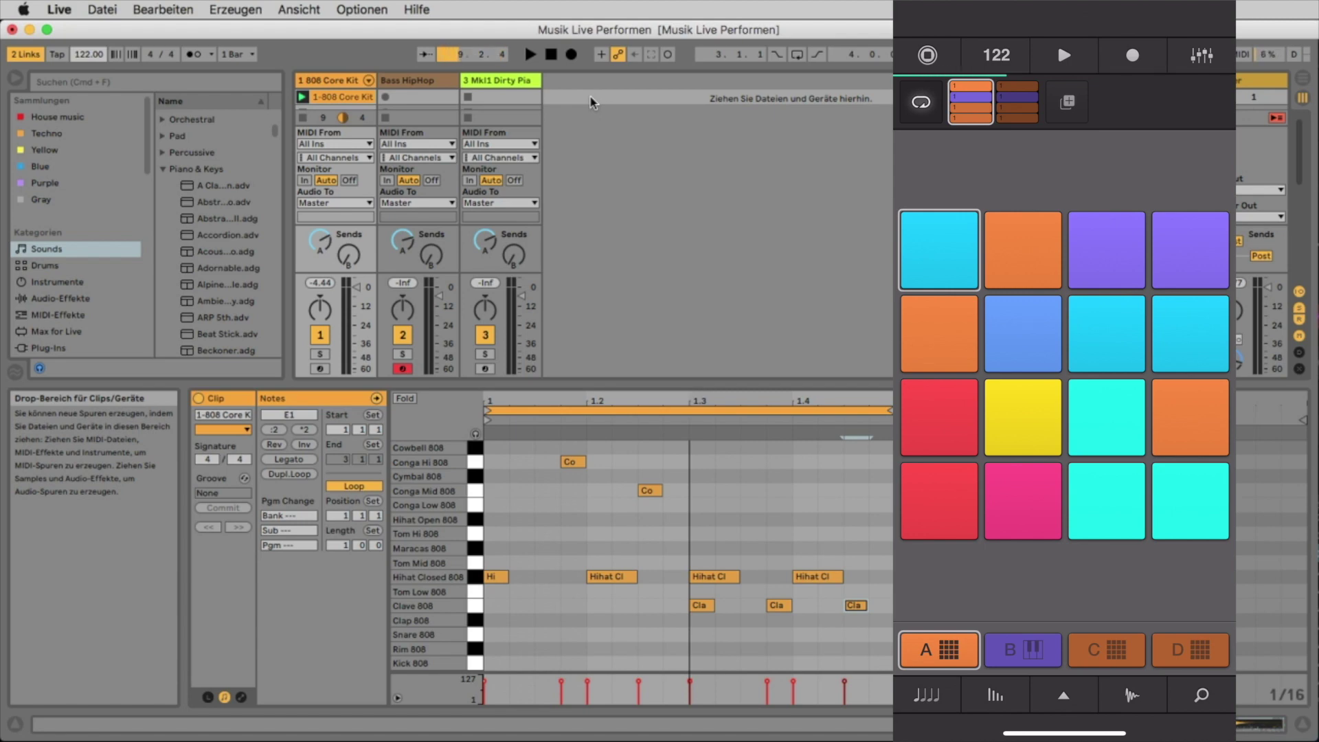
- Open the Ableton Link options from the mobile pad app's tempo settings and switch Link off
{"action": "left_click", "coordinate": [996, 55]}
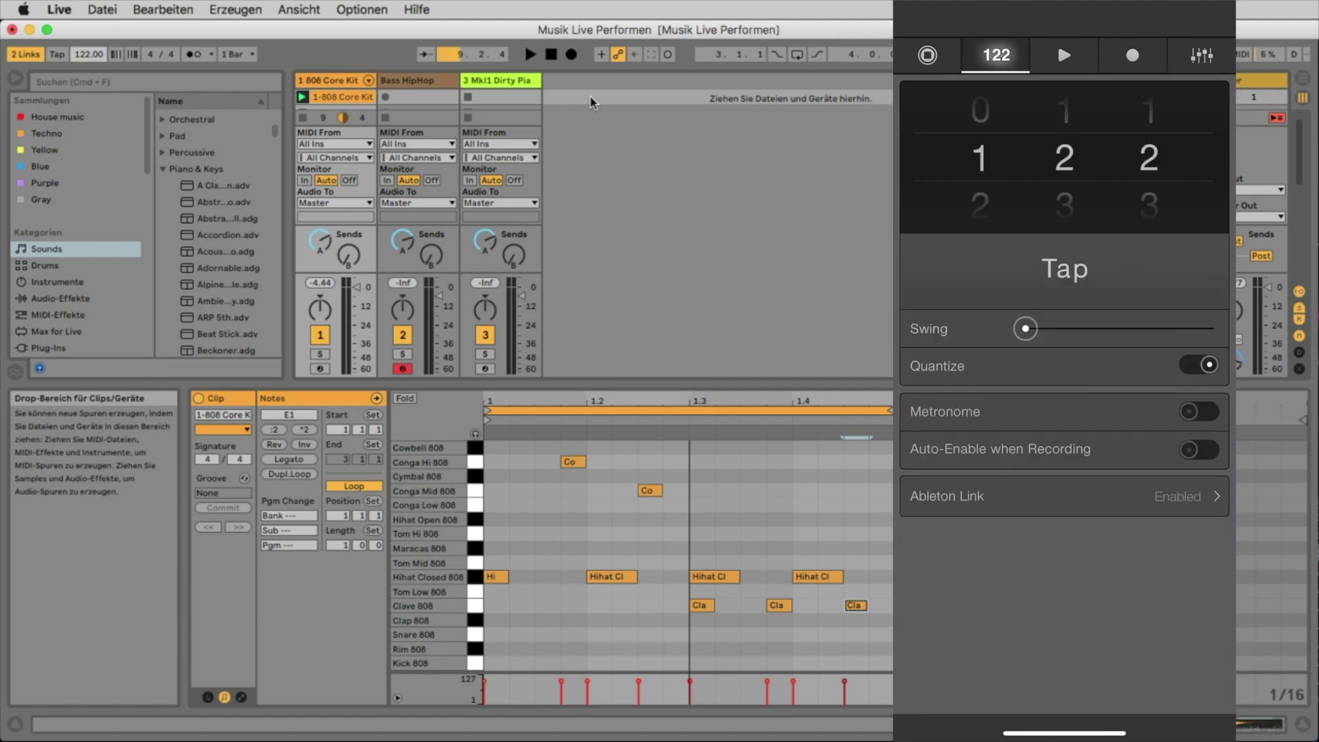
{"action": "left_click", "coordinate": [948, 496]}
{"action": "left_click", "coordinate": [1199, 142]}
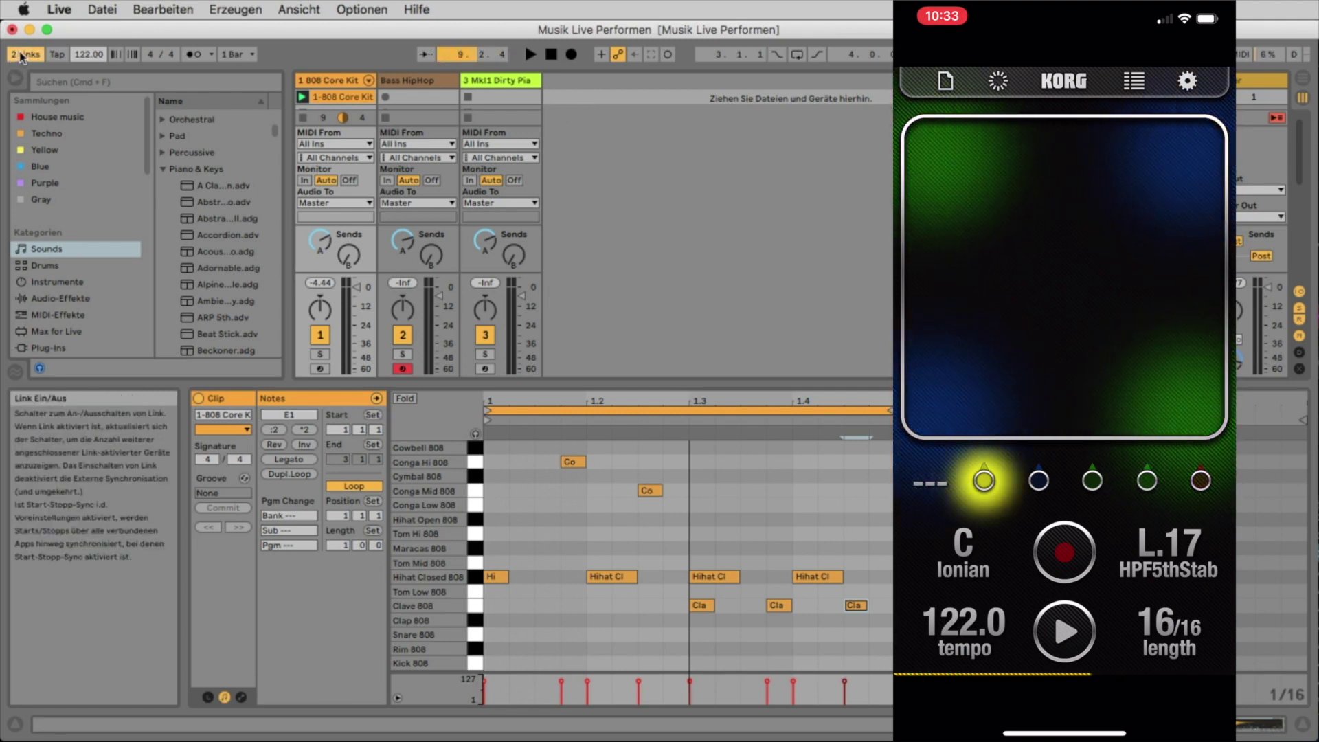
- Start Live's playback from the beginning with the Korg app open alongside
{"action": "key", "text": "space"}
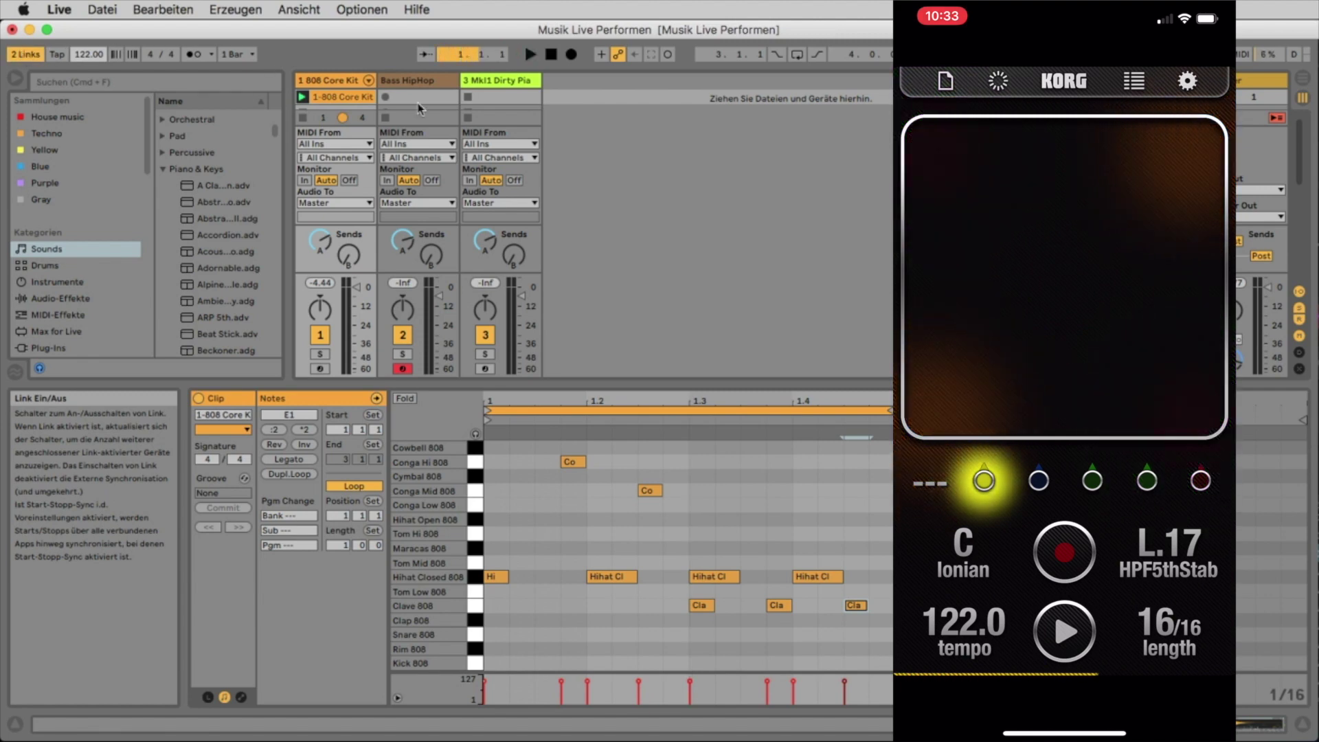